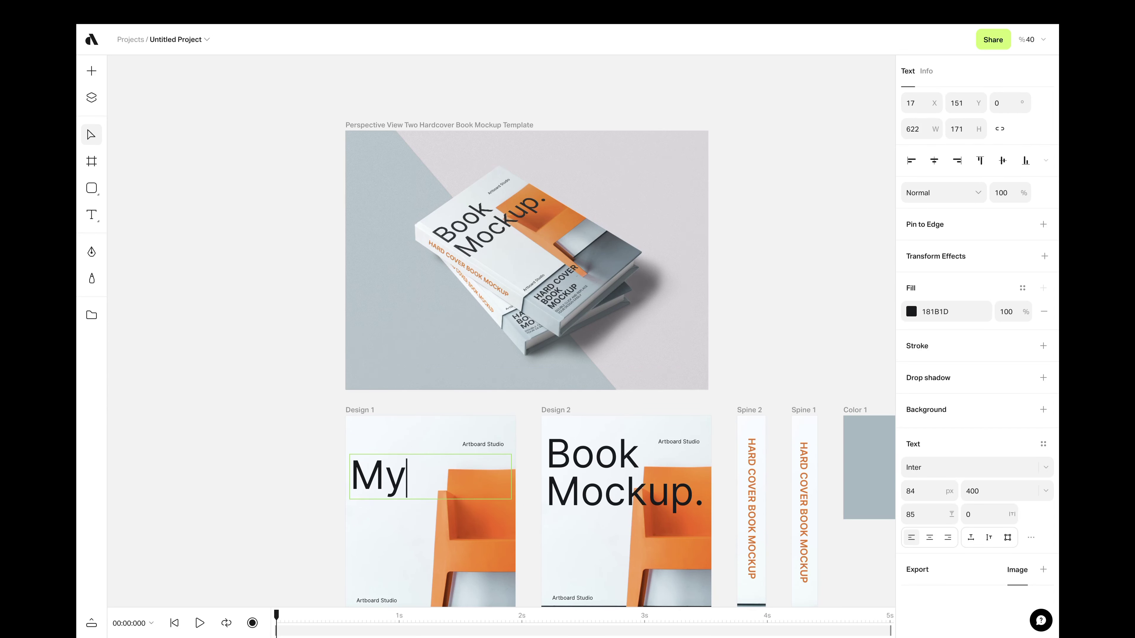
Complete the cover title on the Design 1 artboard so it reads "My Design"
text(Design)
click(267, 434)
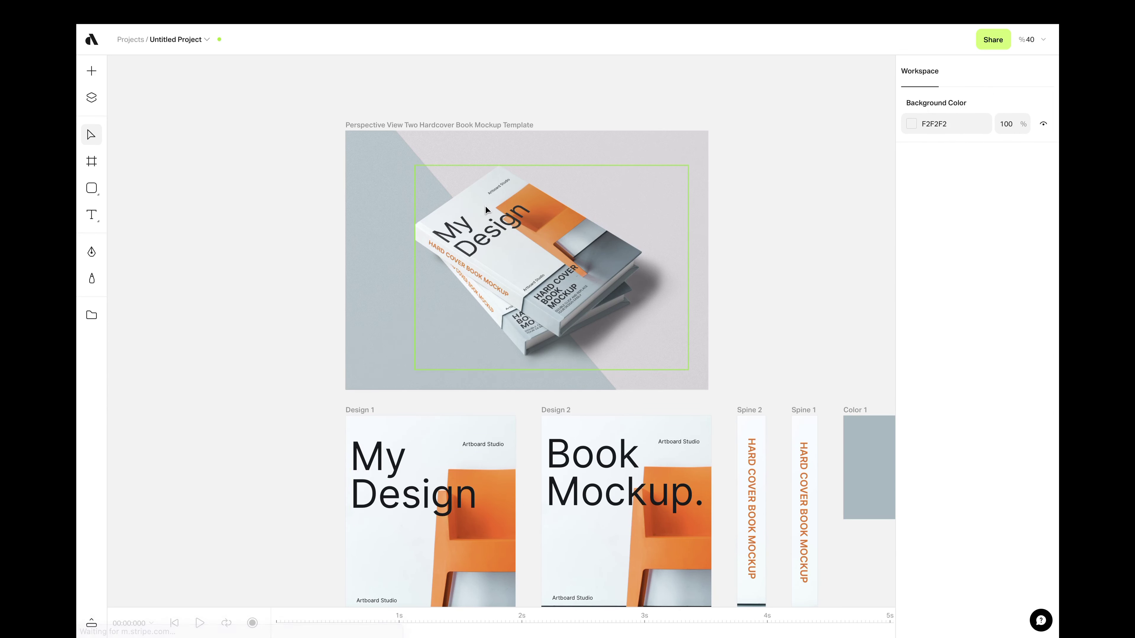
scroll(485, 206, up, 5)
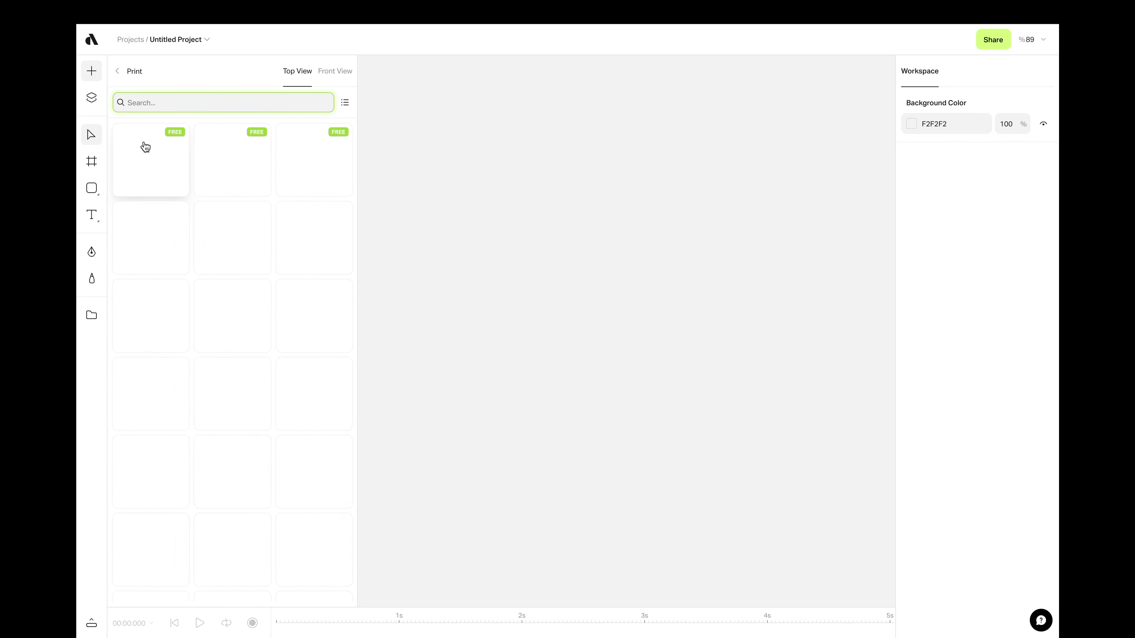
Look through the Apparel mockup category and the Templates library, widening the library area for a larger preview
click(136, 72)
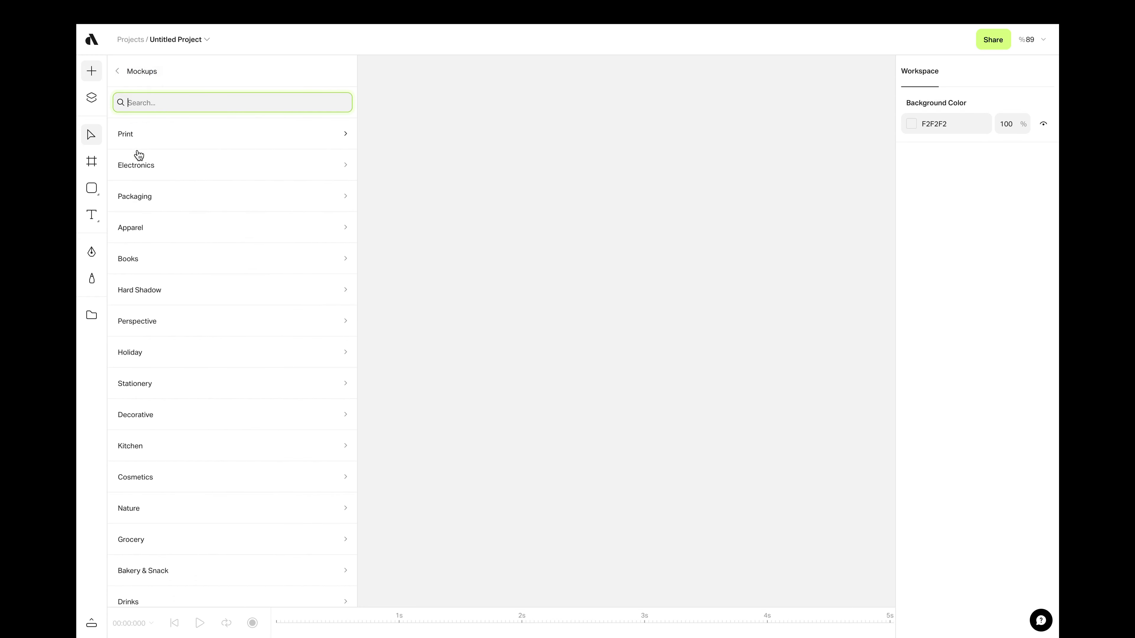
click(130, 227)
click(138, 72)
click(139, 76)
click(140, 96)
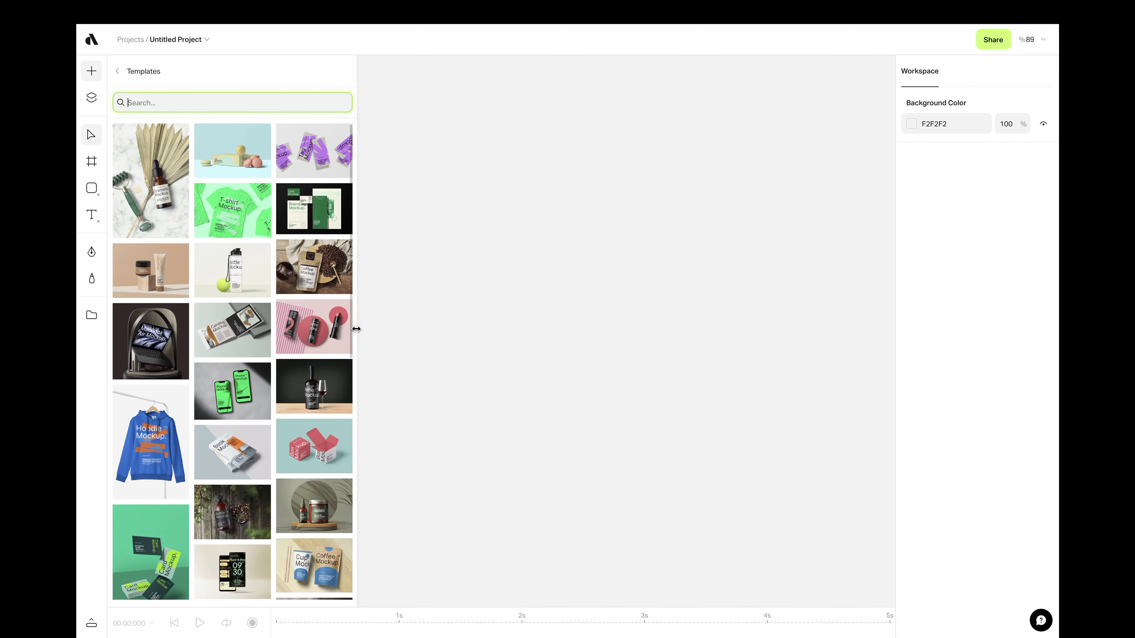
drag(356, 325, 540, 307)
scroll(431, 318, down, 10)
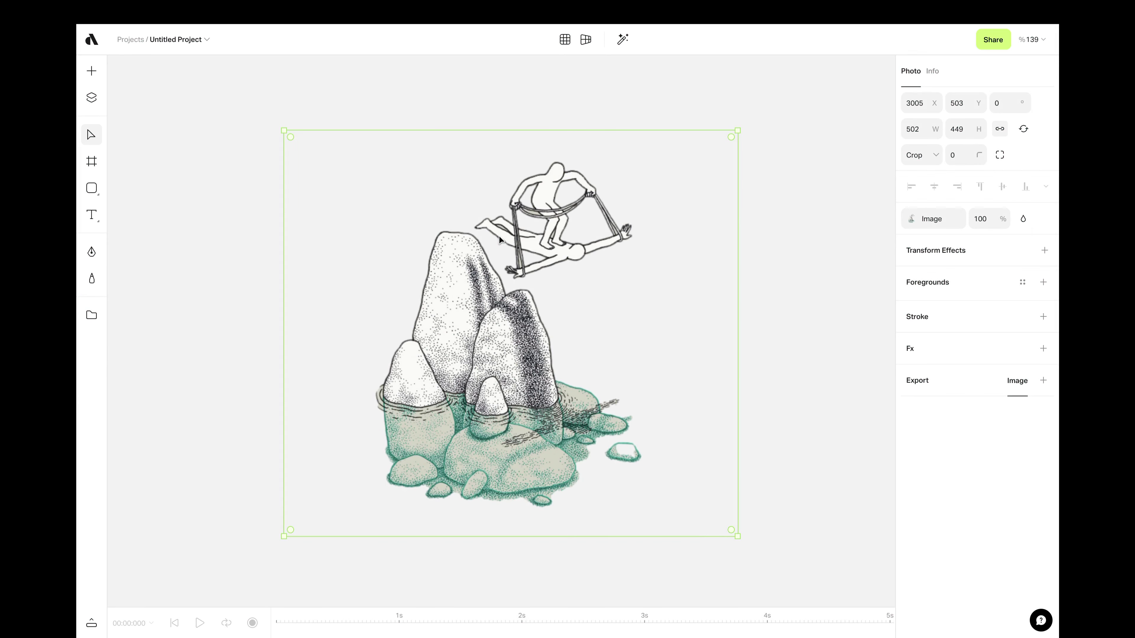
Add the flat grey T-shirt mockup from the Apparel mockups to the canvas beside the rocks illustration
click(91, 74)
click(138, 72)
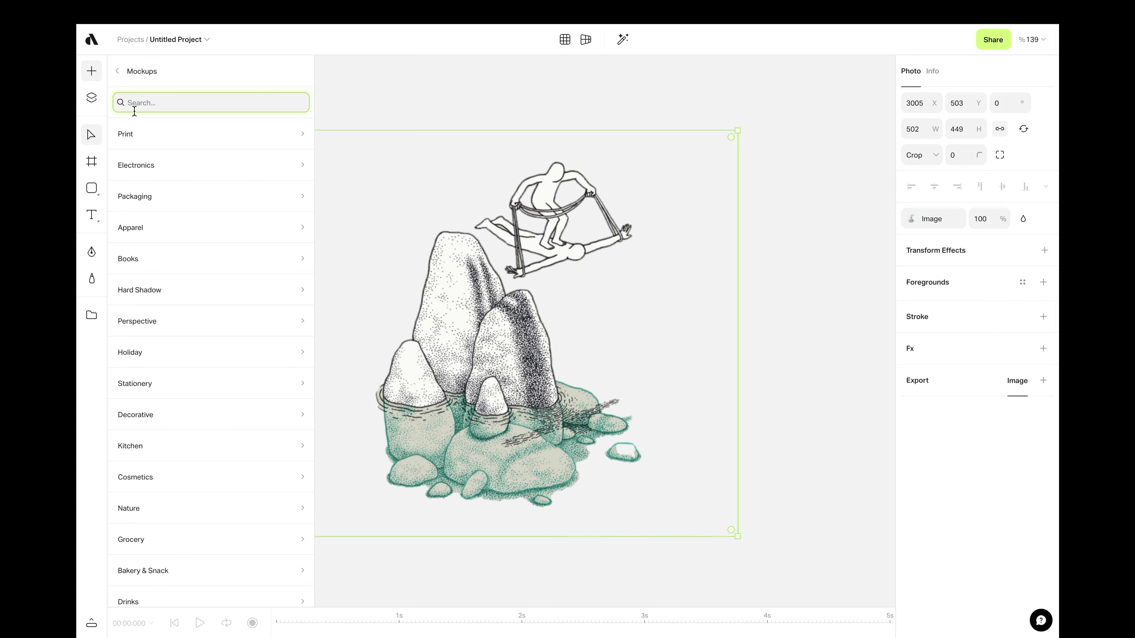
click(139, 223)
scroll(218, 339, down, 3)
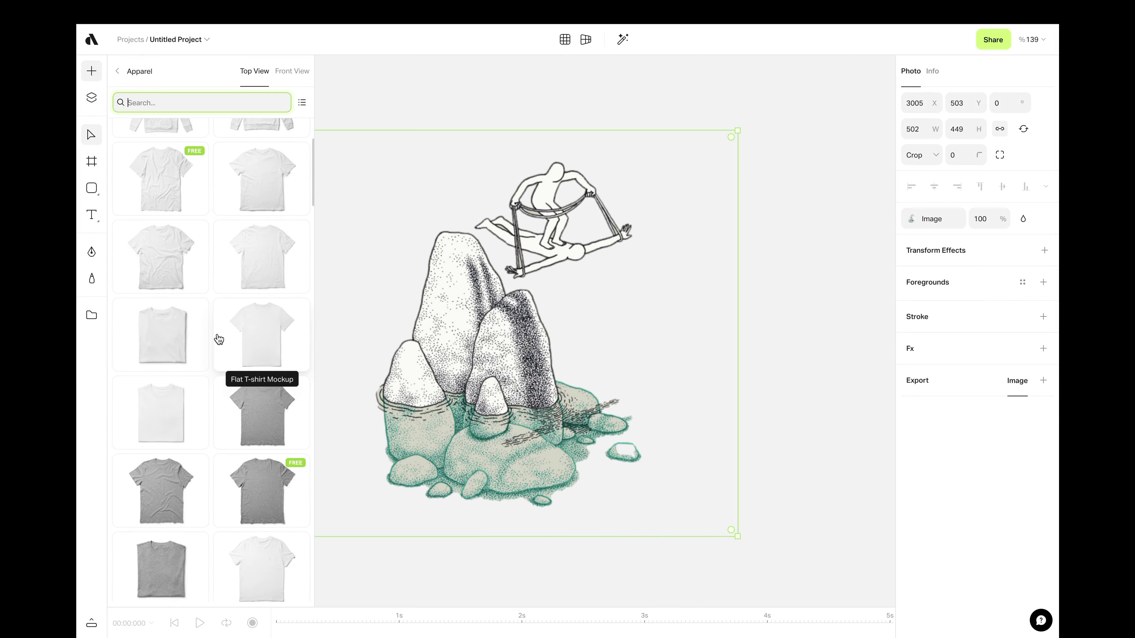
drag(257, 405, 776, 259)
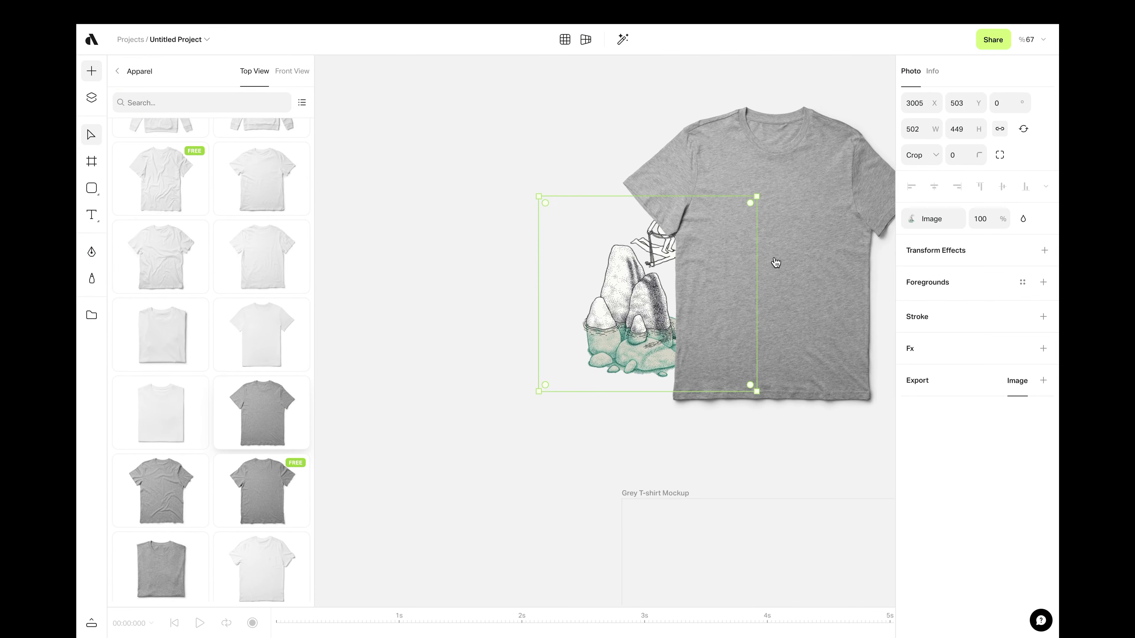
Open the grey T-shirt's design artboard and place the rocks illustration on it at about X 249, Y 190
double_click(775, 263)
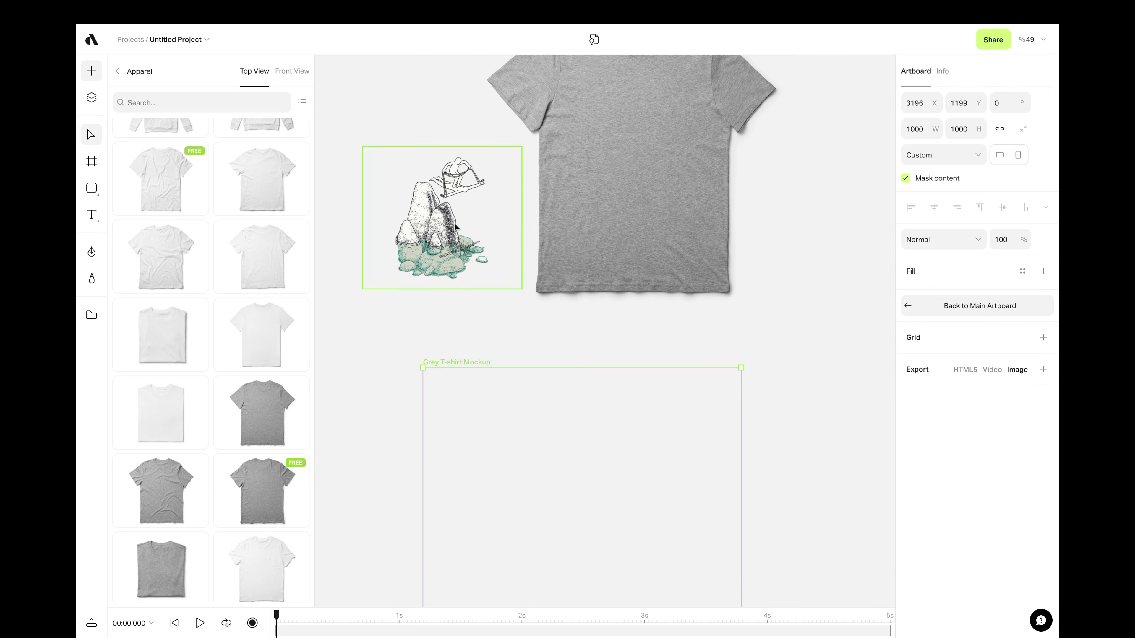
drag(455, 227, 595, 476)
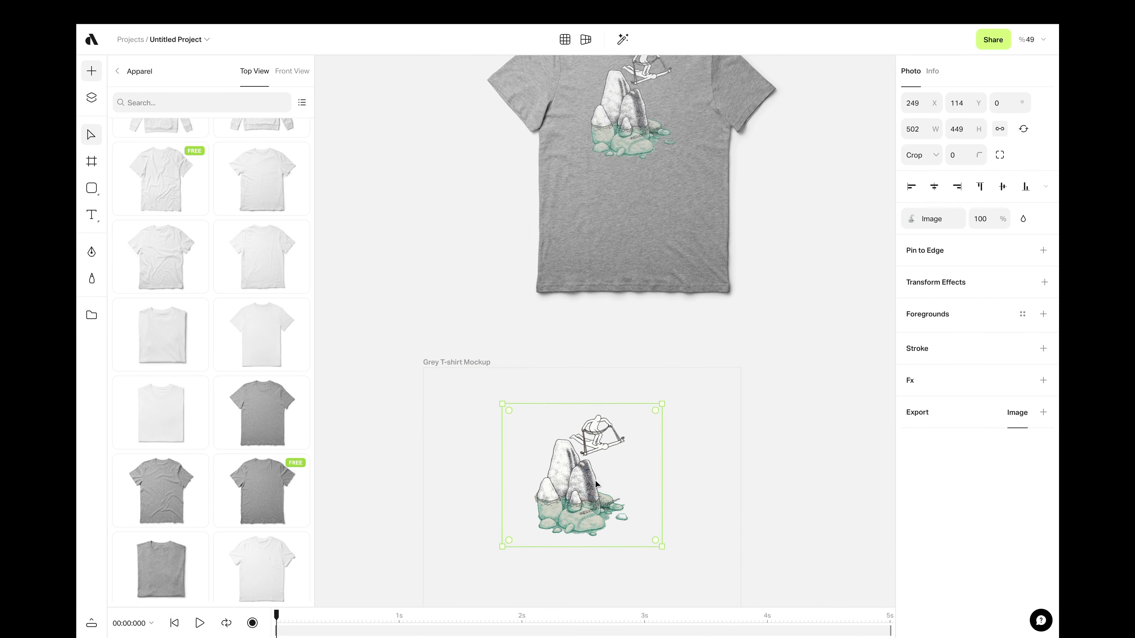
scroll(609, 307, up, 3)
drag(590, 511, 576, 540)
scroll(628, 225, up, 5)
scroll(628, 225, up, 3)
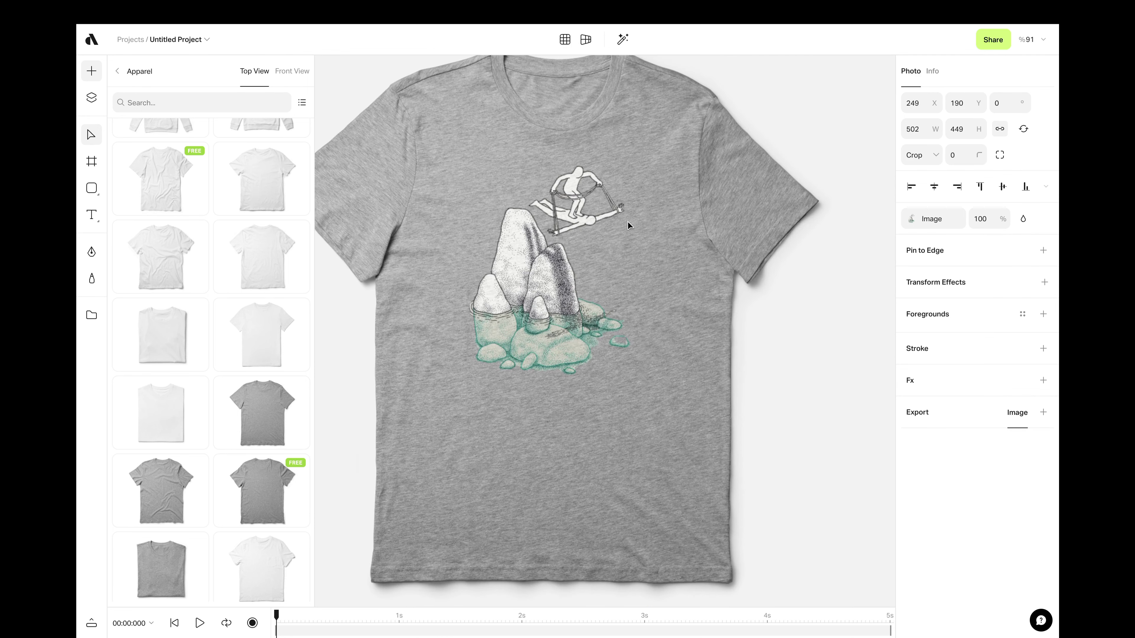
Try the Multiply blend mode on the T-shirt mockup's design artboard and return it to Normal
click(628, 225)
scroll(628, 224, down, 1)
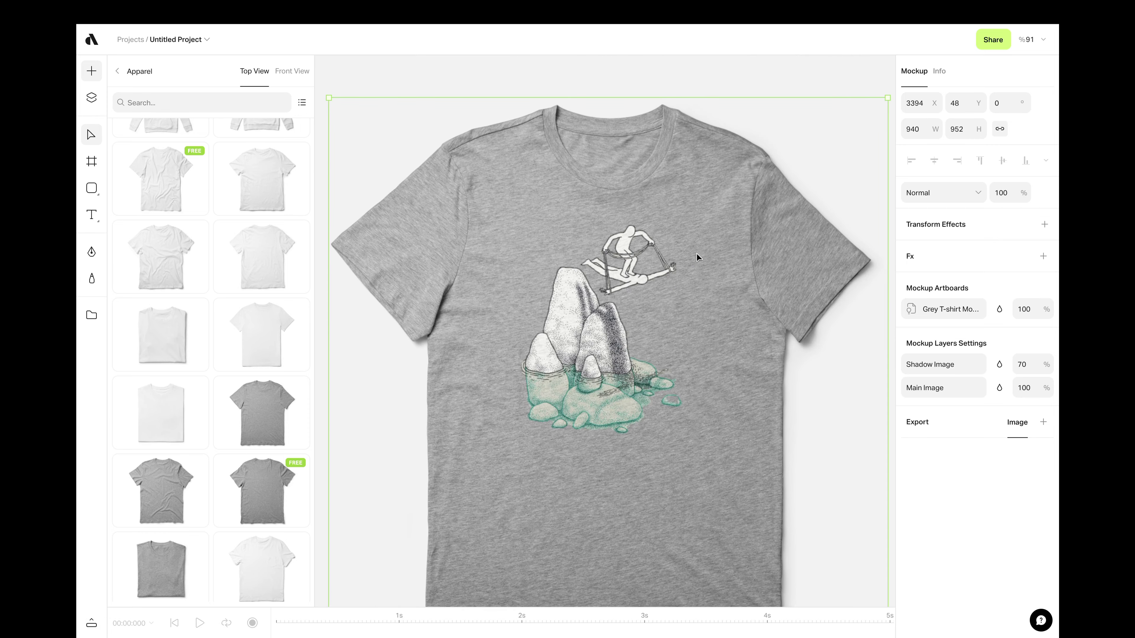
click(999, 310)
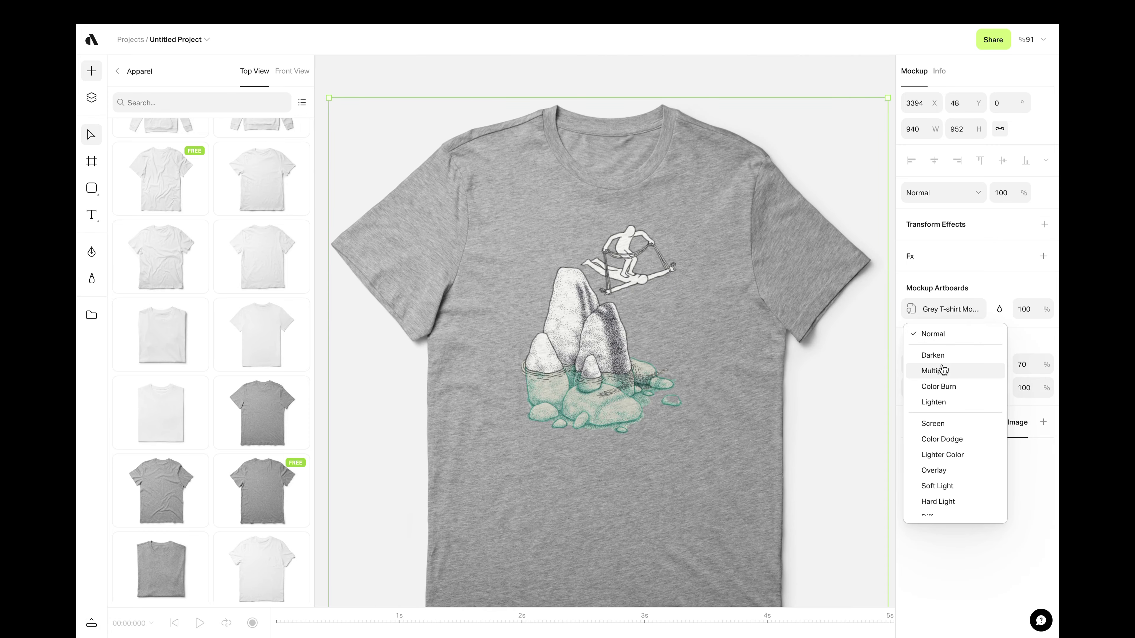
click(933, 371)
click(999, 310)
click(930, 329)
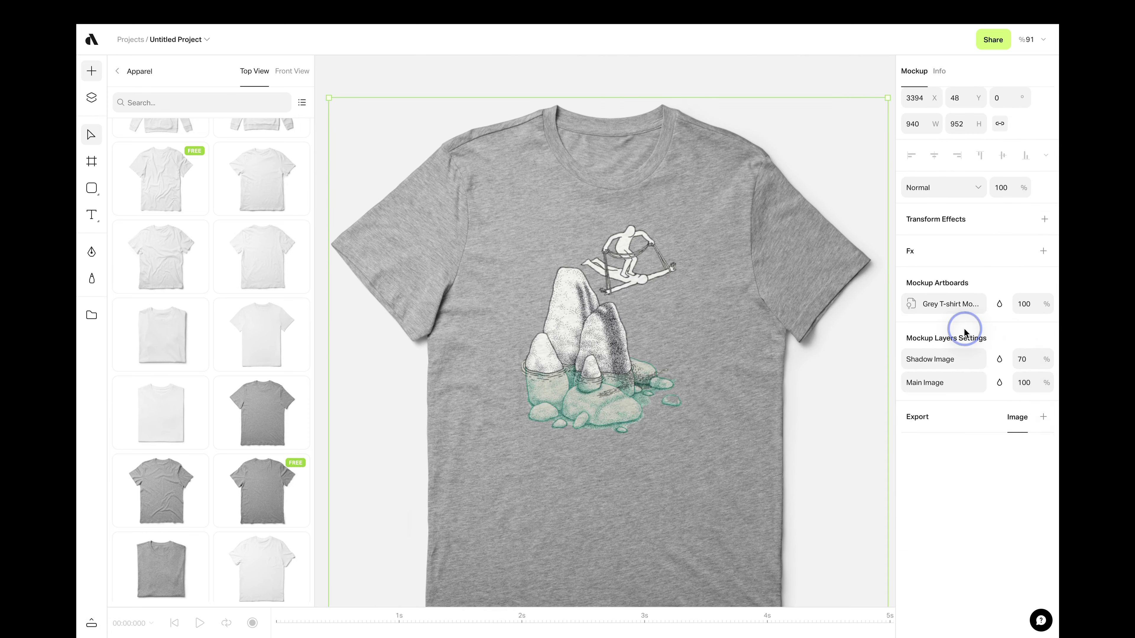
Draw an artboard about 1579 × 1274 beside the grey T-shirt mockup and move the T-shirt to its centre
scroll(671, 333, down, 5)
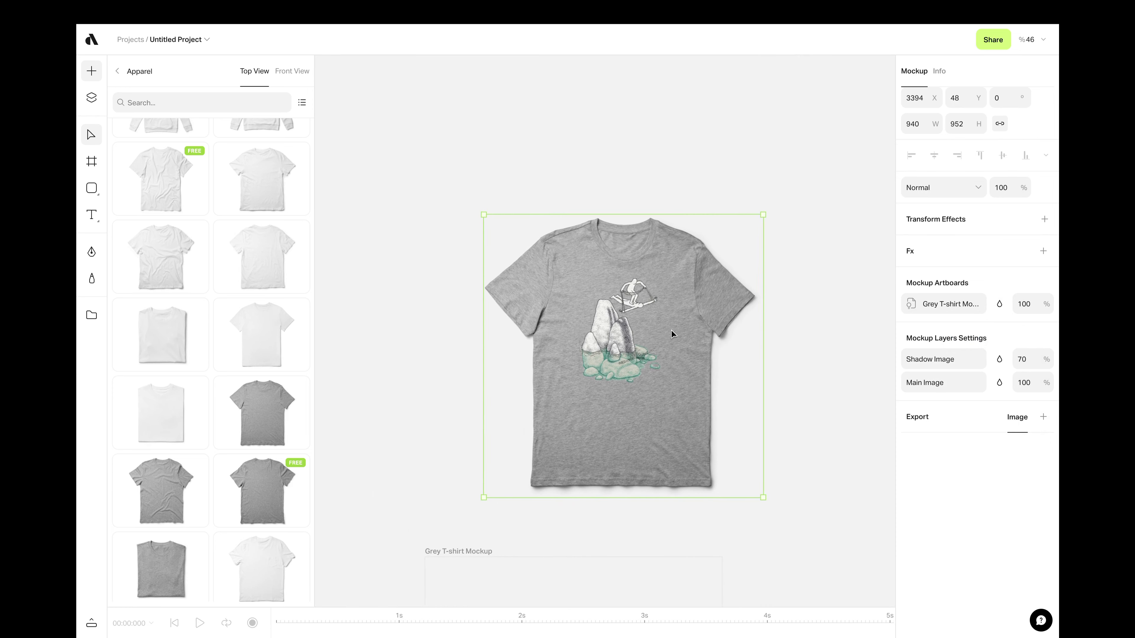
click(720, 334)
key(f)
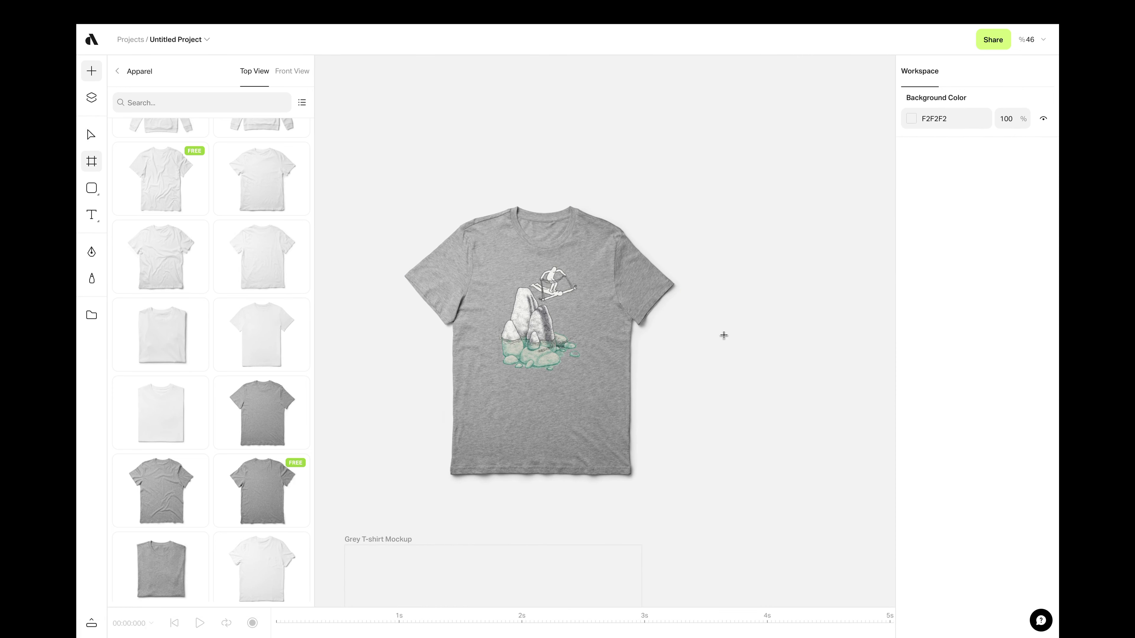
scroll(732, 343, down, 2)
scroll(732, 342, right, 2)
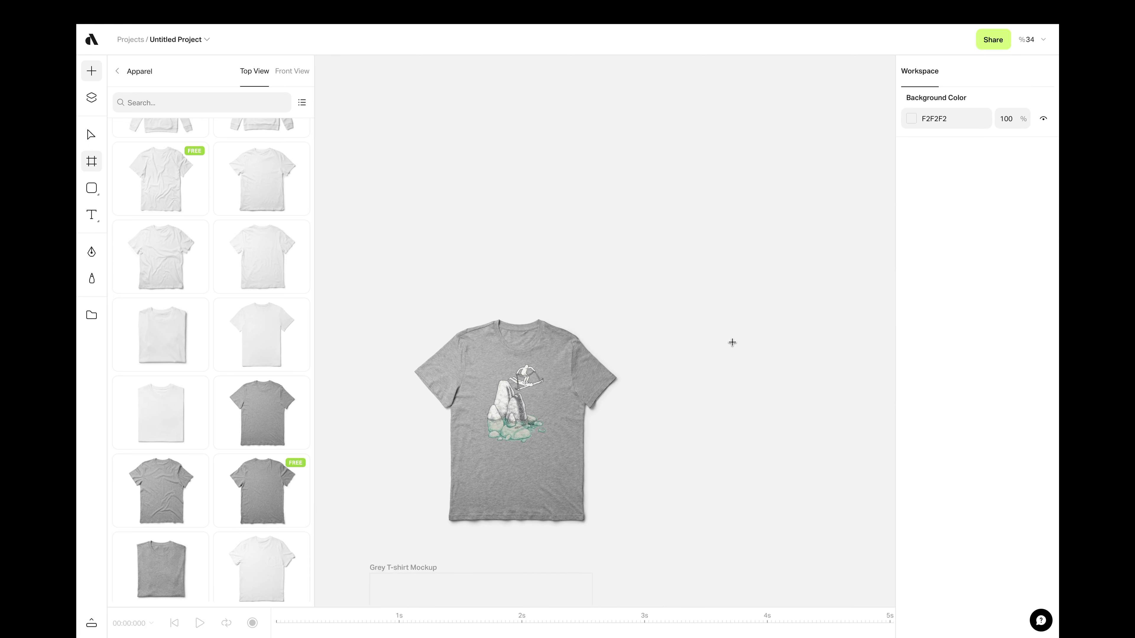
scroll(558, 330, up, 3)
scroll(559, 330, down, 3)
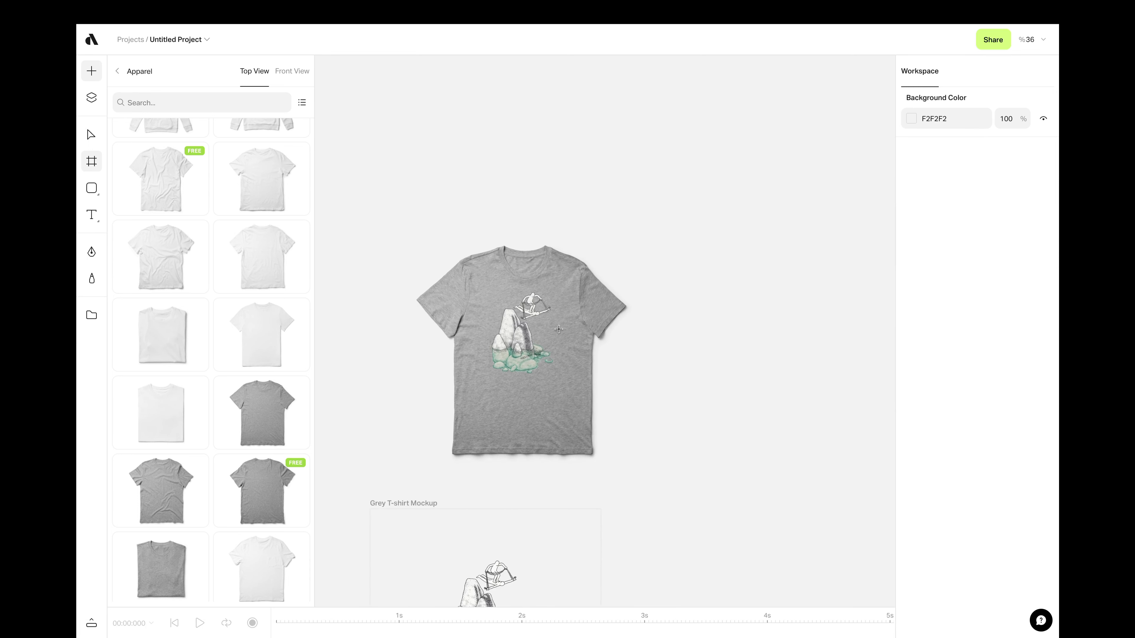
scroll(558, 330, right, 1)
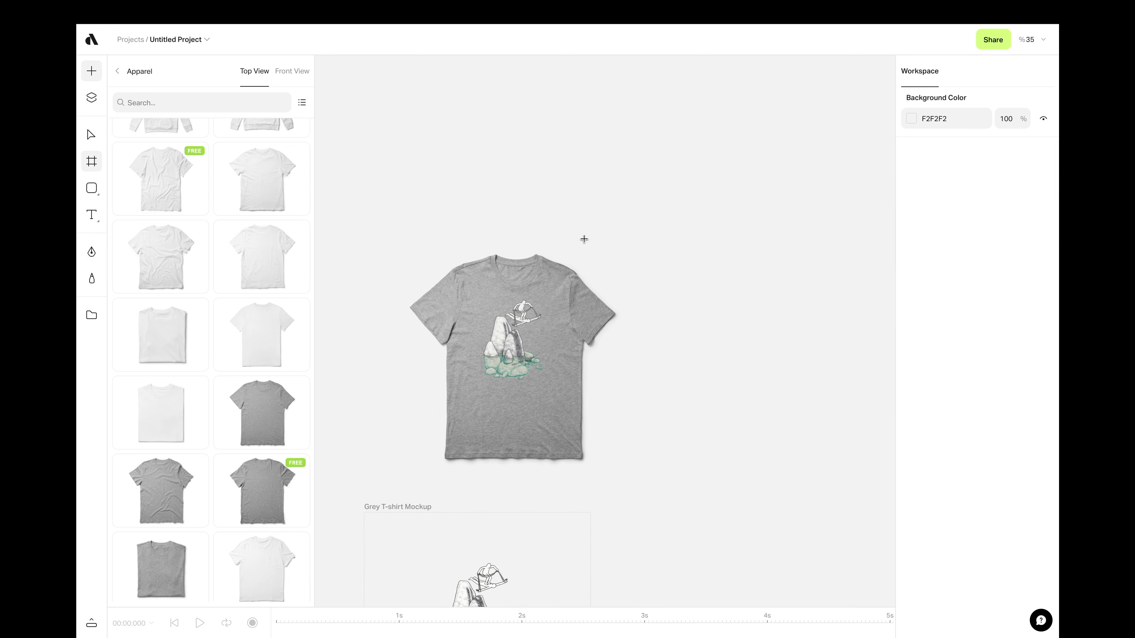
scroll(584, 240, down, 3)
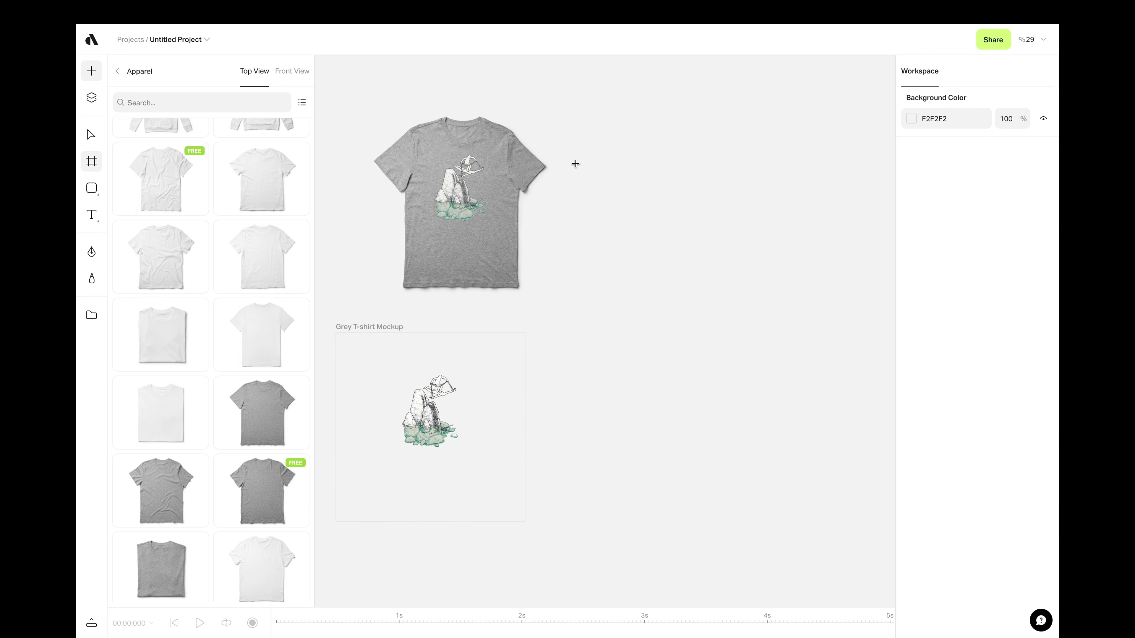
drag(564, 129, 862, 369)
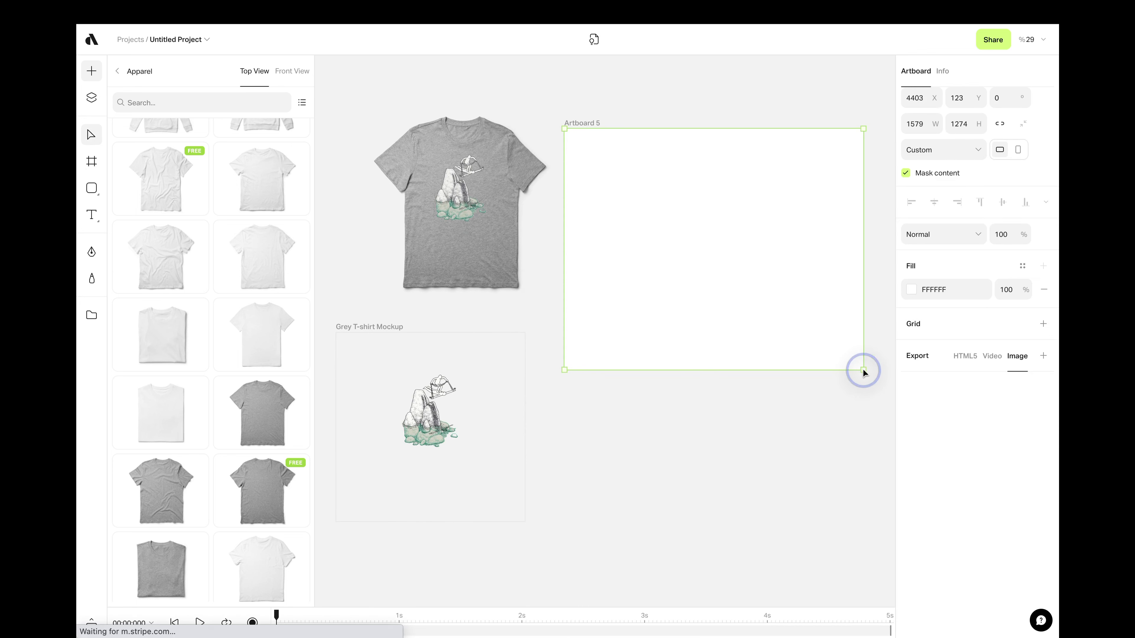
click(648, 234)
drag(472, 150, 728, 196)
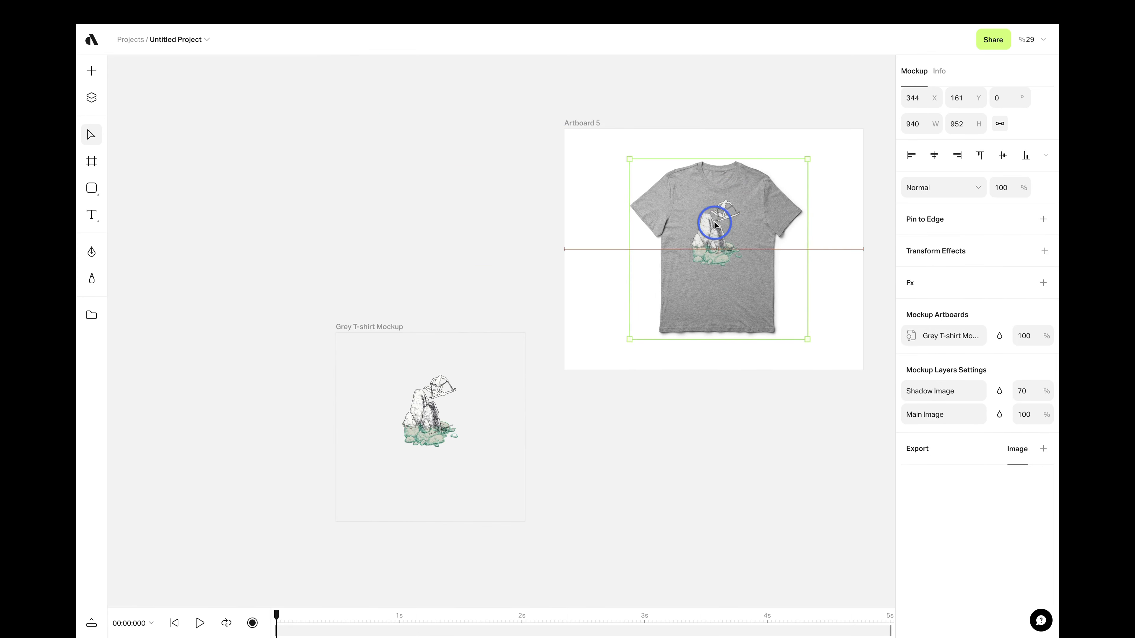
Add the folded denim shorts from the Apparel mockups over the T-shirt's lower right corner and rotate them to about -21°
click(87, 97)
click(140, 71)
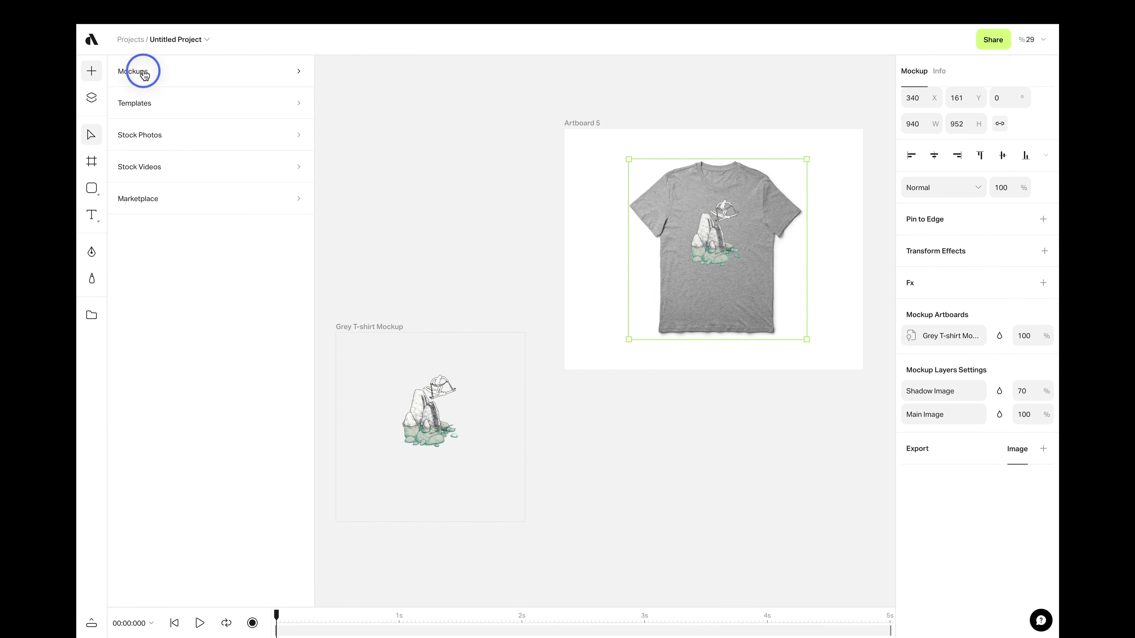
click(133, 237)
scroll(174, 361, down, 10)
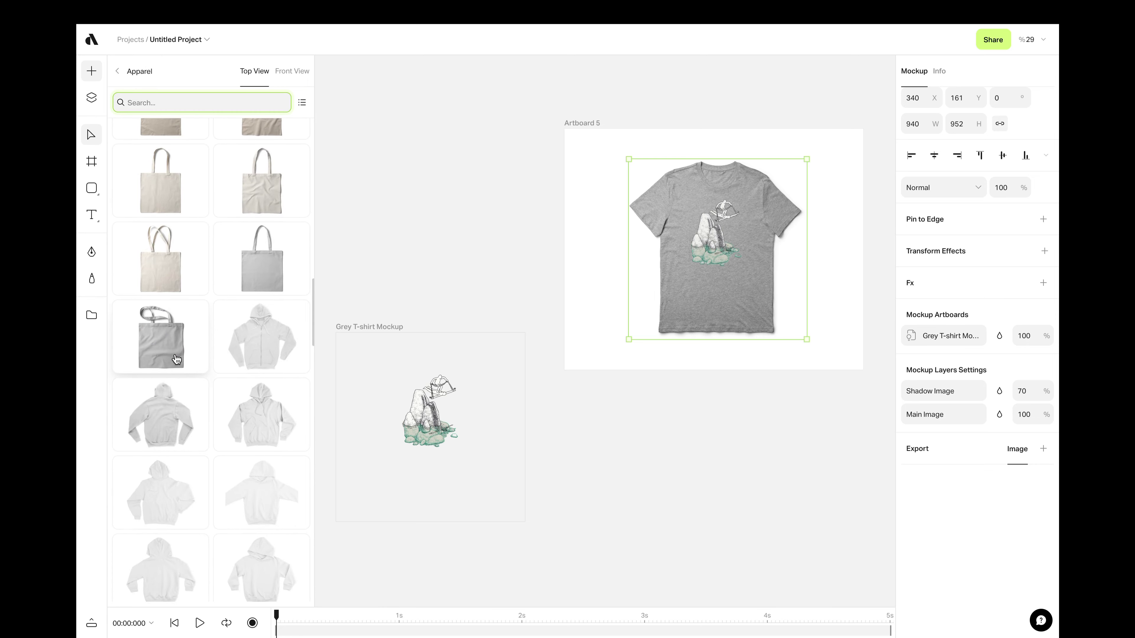
scroll(177, 359, down, 5)
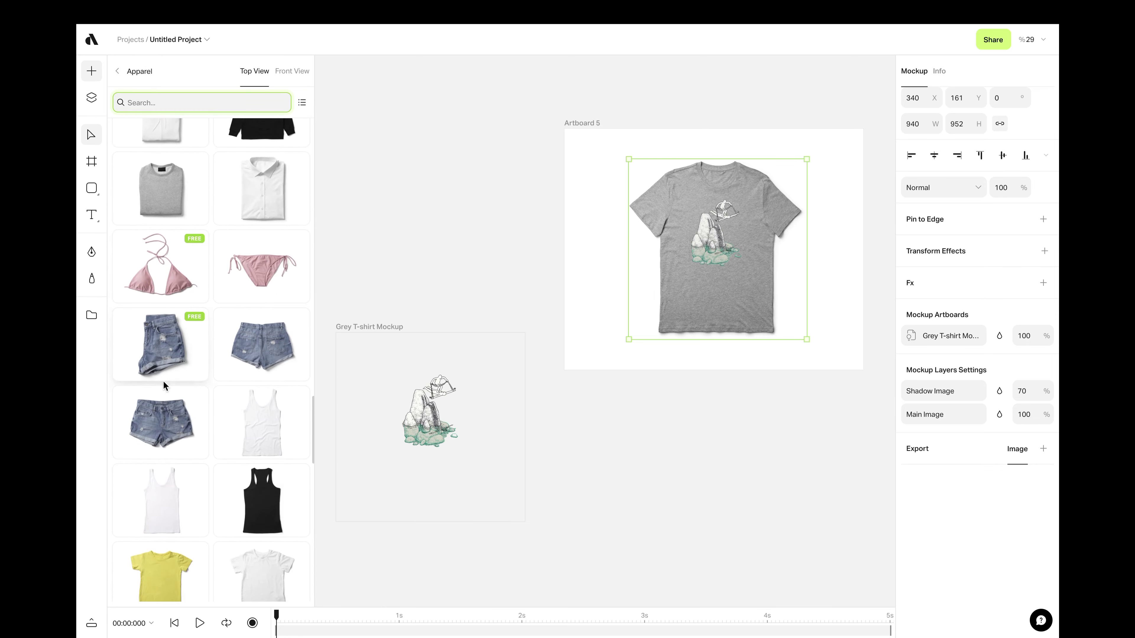
drag(163, 355, 765, 336)
click(739, 434)
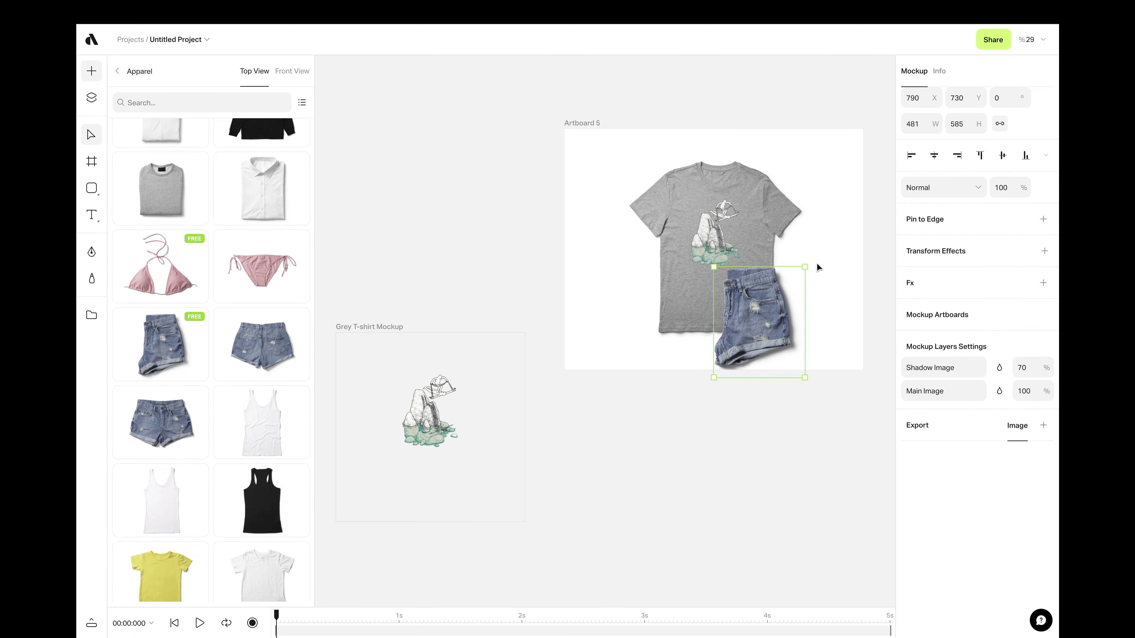
drag(810, 261, 793, 236)
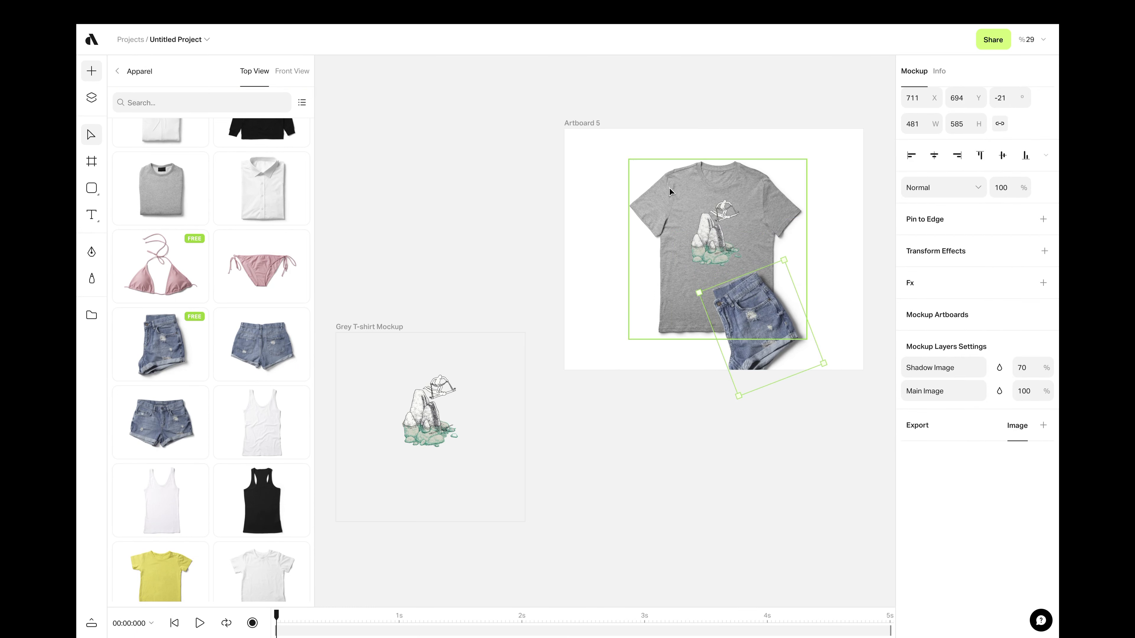
Set the new artboard's fill to CCCCBE by sampling the colour from the illustration on the T-shirt
click(588, 120)
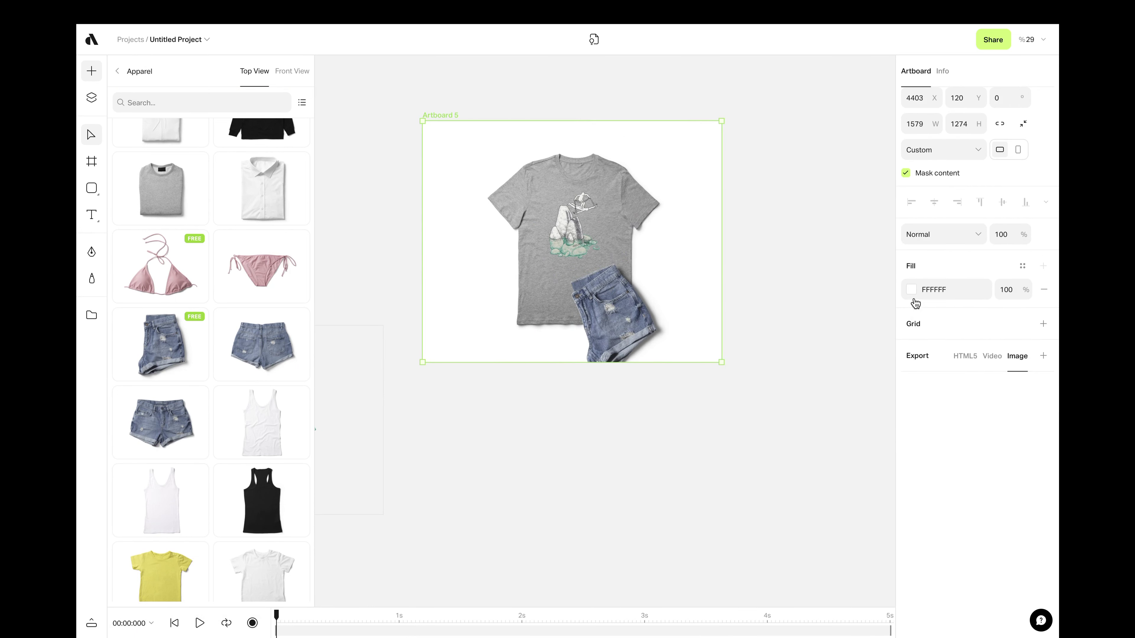
click(911, 291)
drag(760, 325, 758, 390)
click(748, 518)
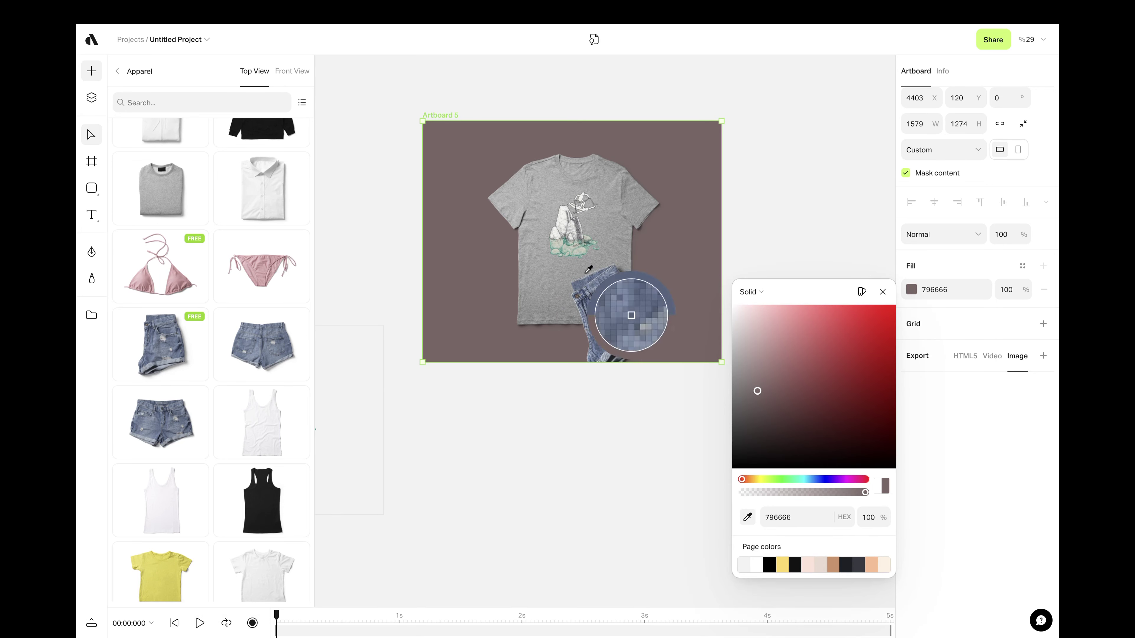
click(568, 242)
click(883, 291)
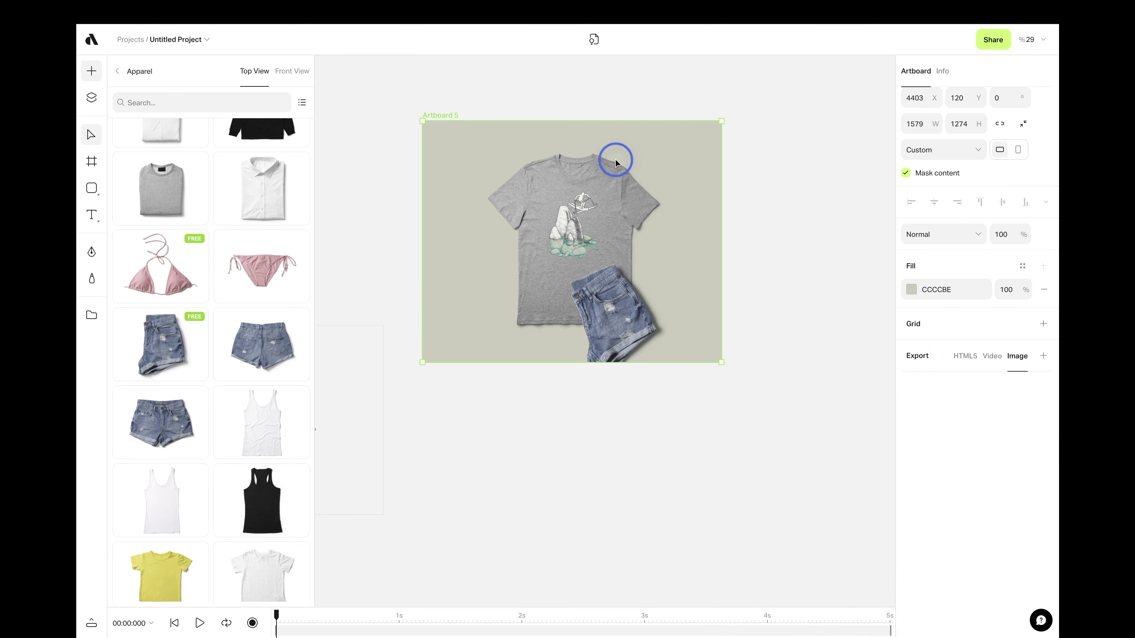
scroll(616, 159, up, 3)
scroll(615, 159, left, 2)
scroll(616, 159, up, 1)
scroll(615, 159, right, 1)
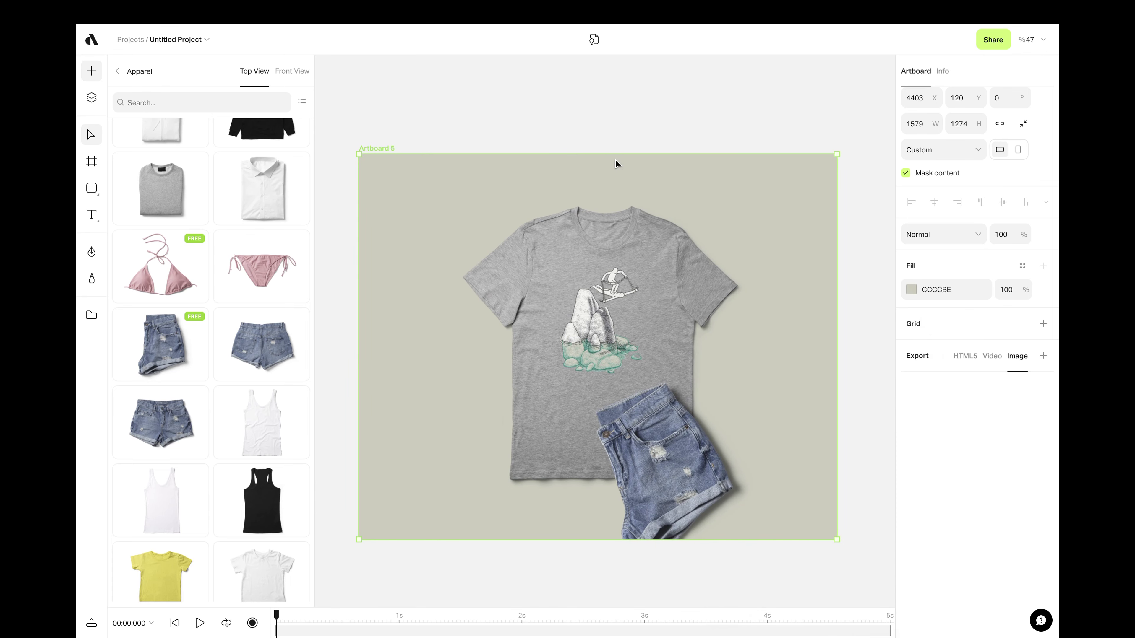
Return to the main library list and browse the ready-made scenes in the Templates library
click(143, 77)
click(143, 77)
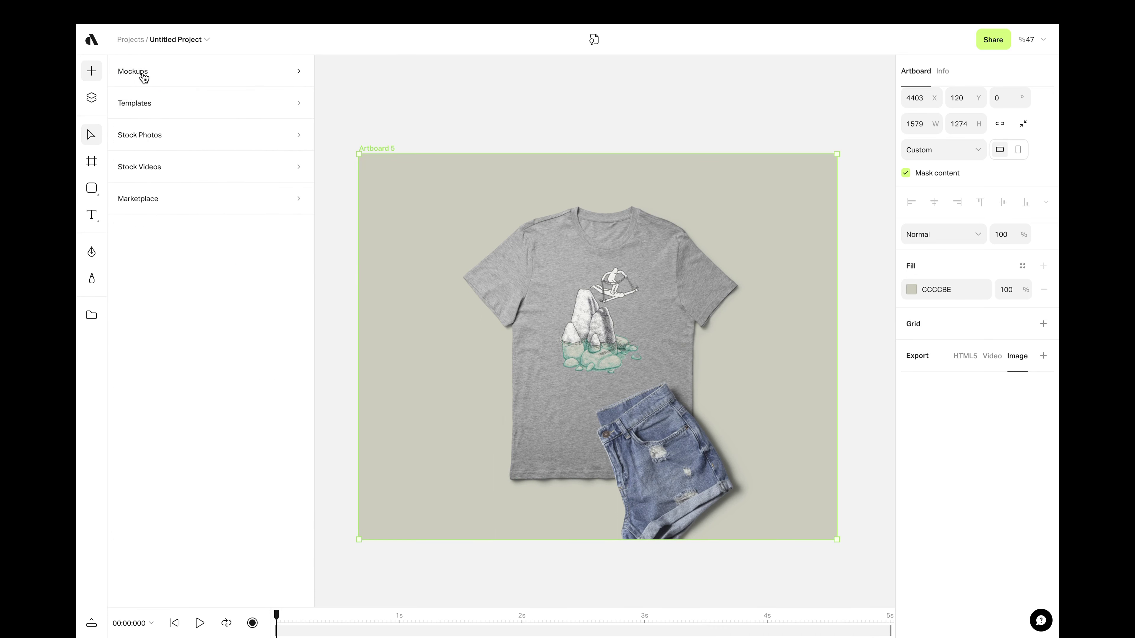
click(140, 104)
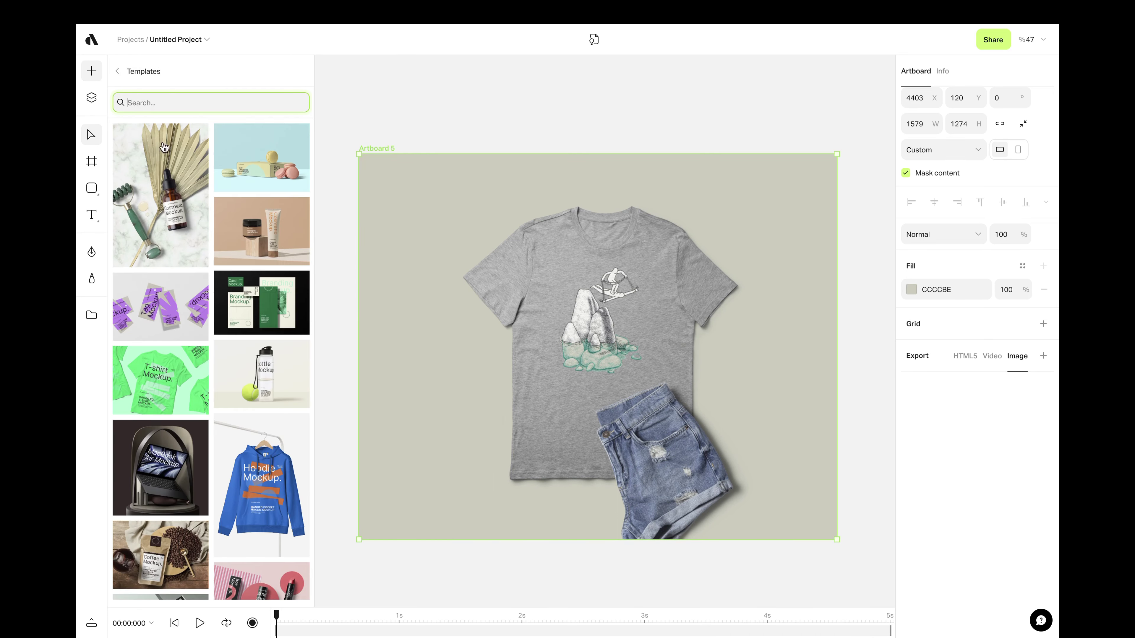
scroll(198, 228, down, 5)
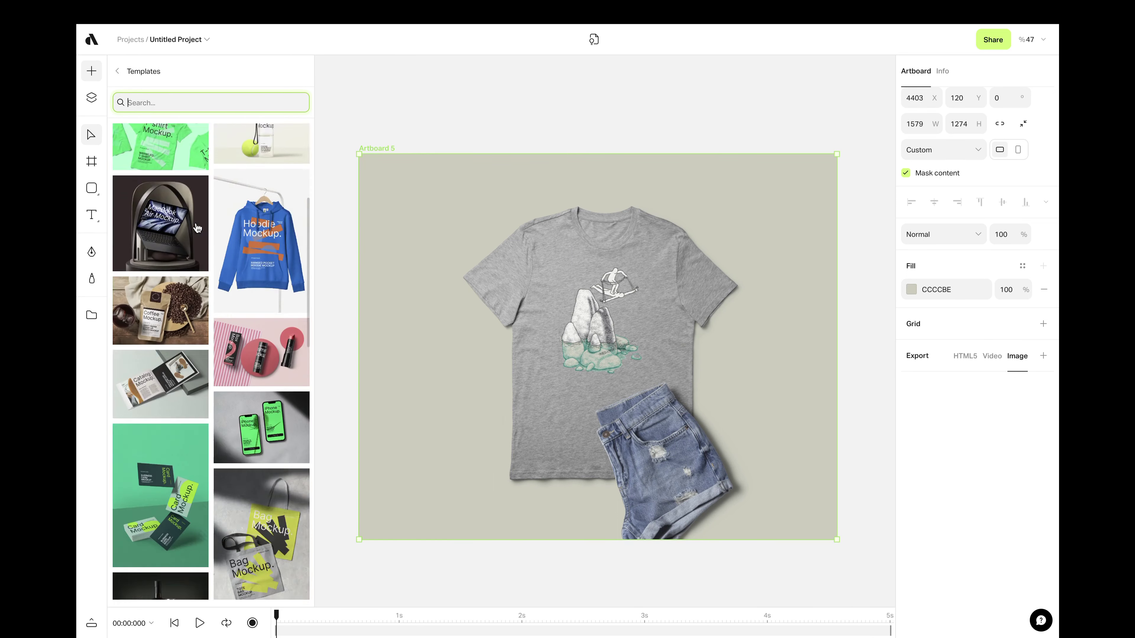
scroll(198, 228, down, 8)
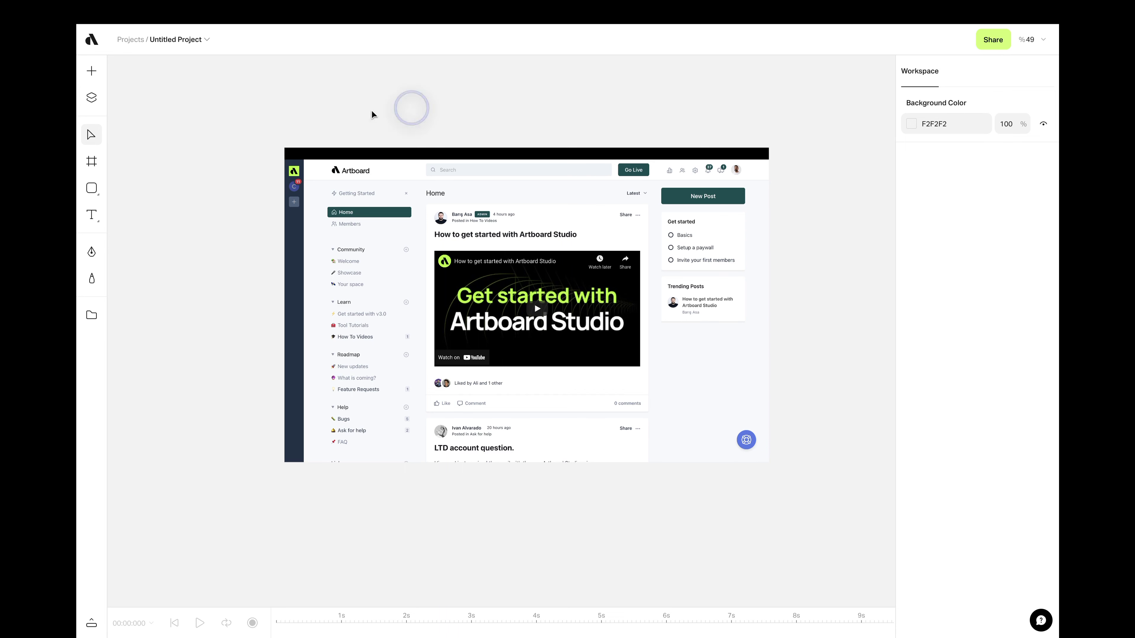
Search the Unsplash stock photos for "laptop" and add the photo of the grey laptop on a round marble table
click(92, 72)
click(134, 130)
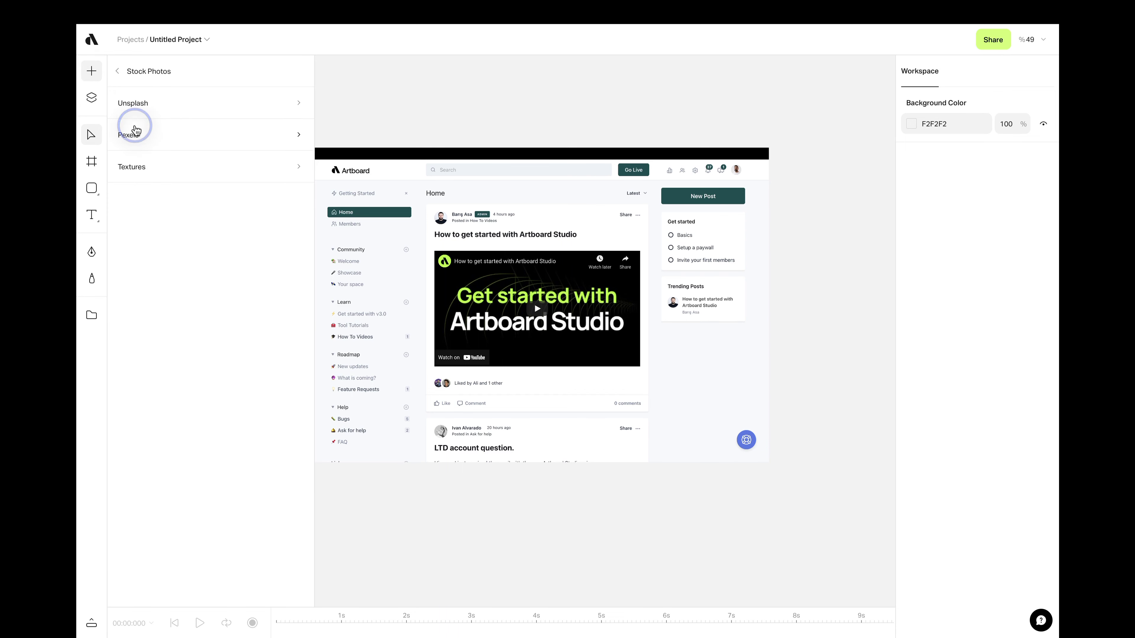
click(143, 103)
text(laptop)
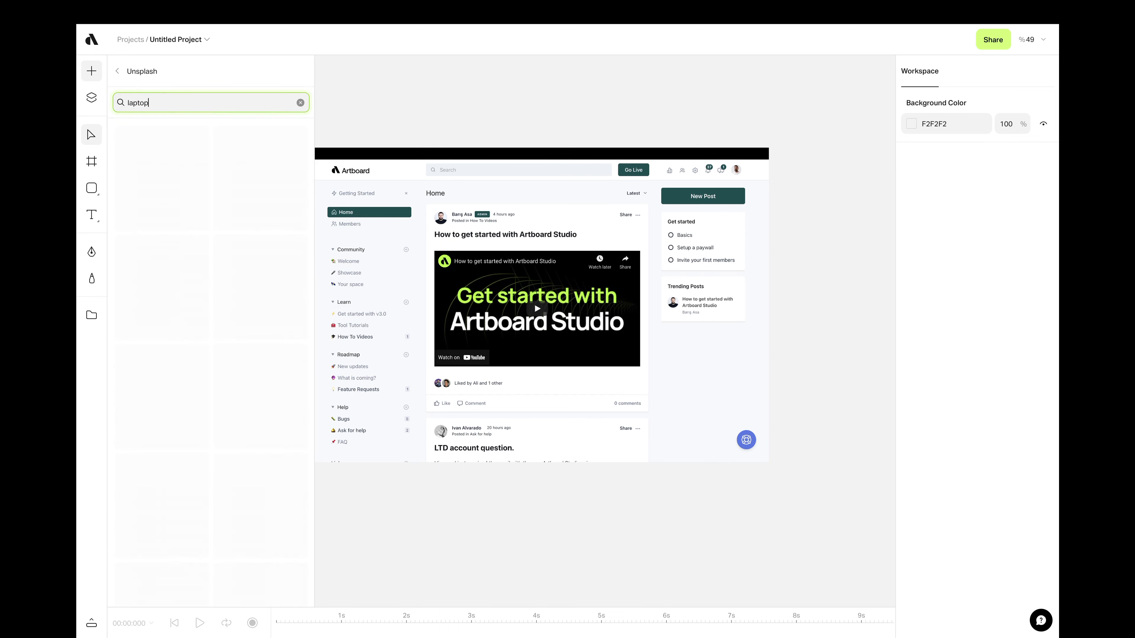
scroll(231, 360, down, 5)
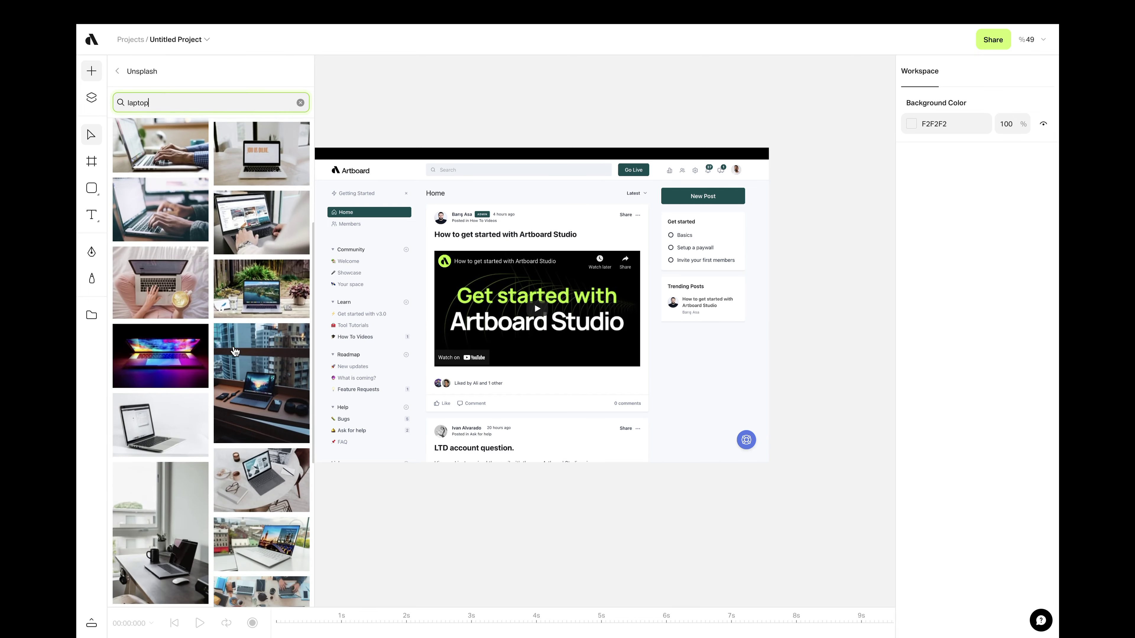
click(259, 441)
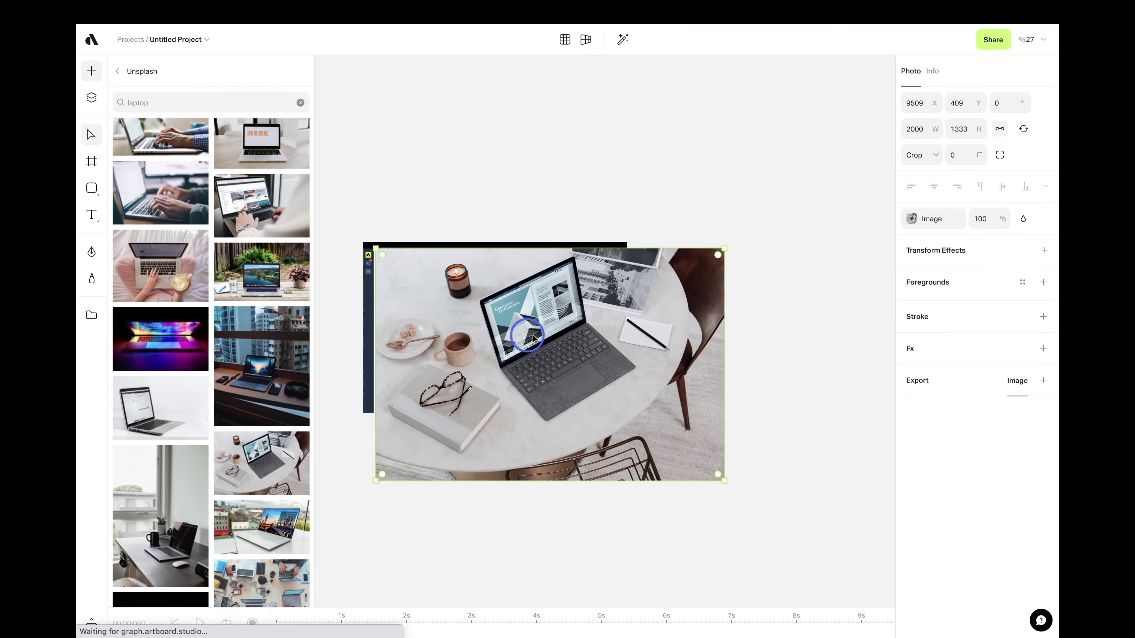
Move the website screenshot to the upper left so that it hardly overlaps the laptop photo, and close the library
drag(490, 299, 409, 220)
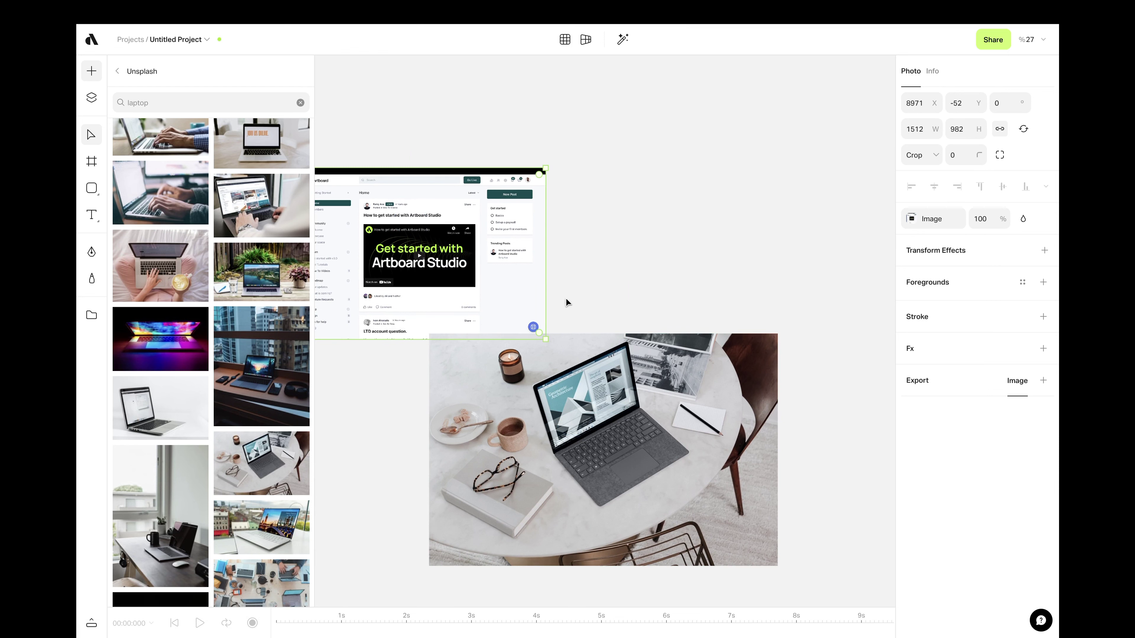
drag(590, 259, 625, 257)
click(91, 73)
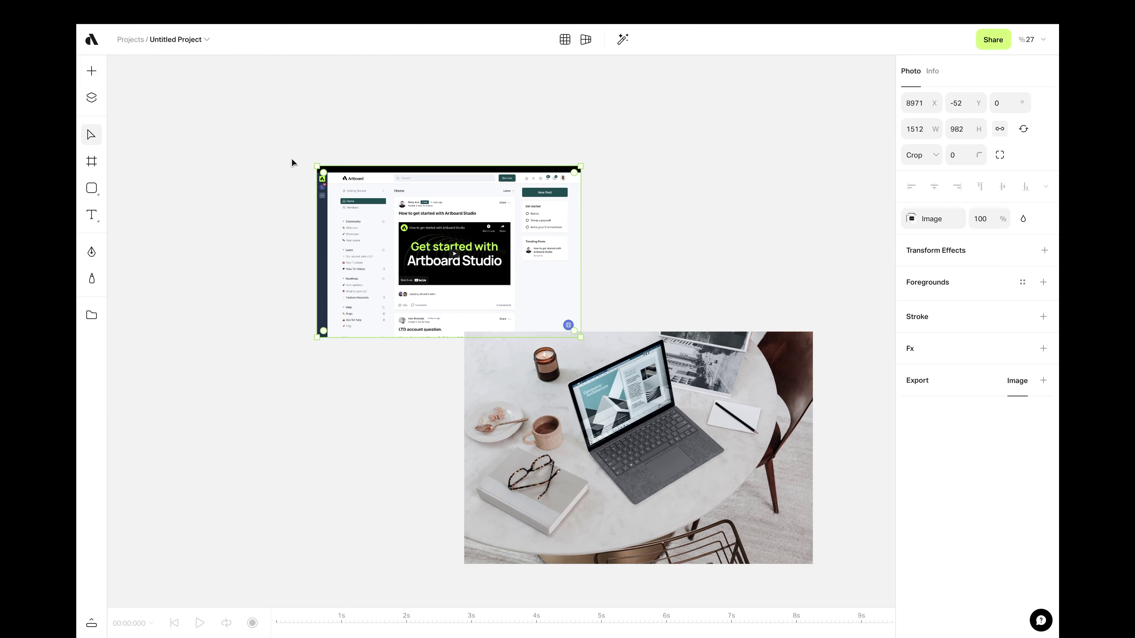
Draw an artboard about 1815 × 1204 around the website screenshot and shrink it to fit its content
key(a)
drag(282, 143, 599, 353)
drag(307, 135, 266, 104)
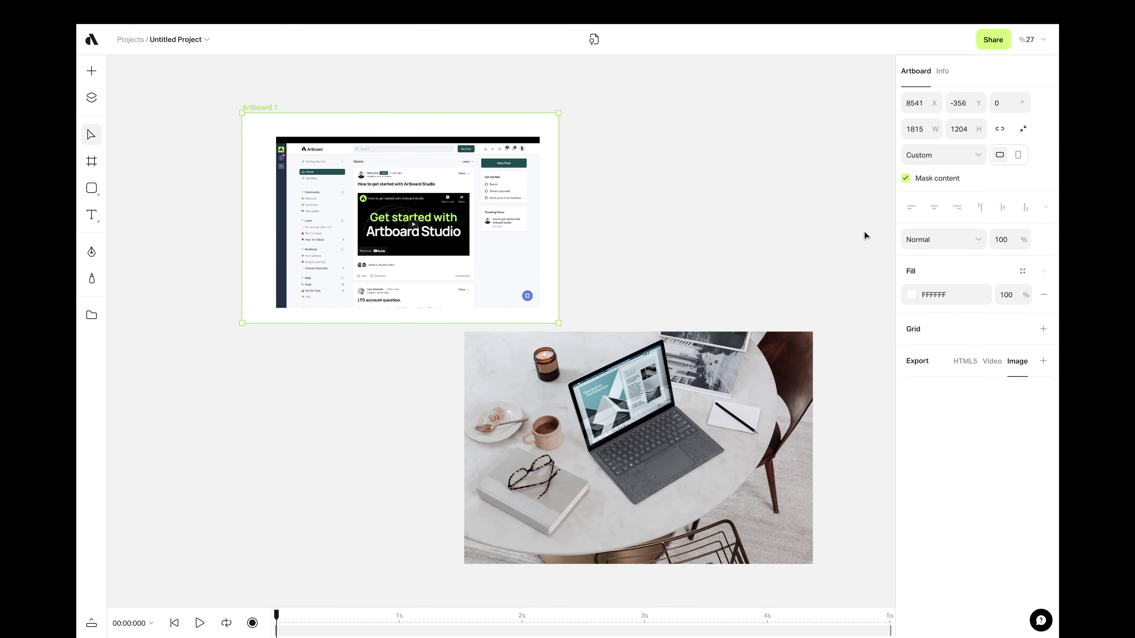
click(1023, 129)
click(606, 182)
scroll(534, 182, up, 3)
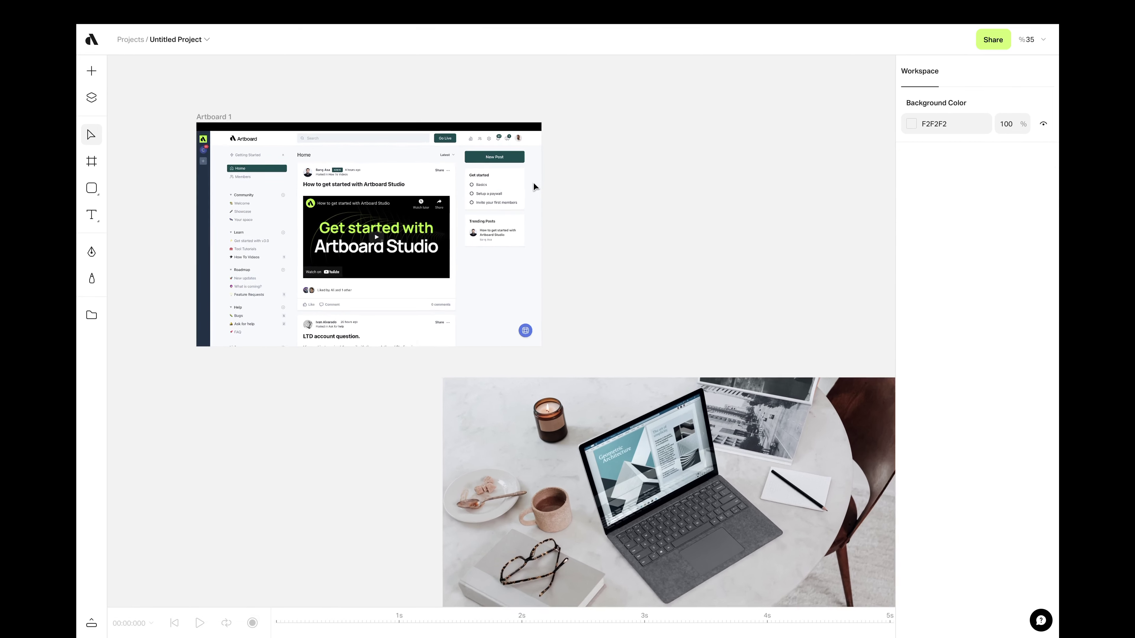
Move Artboard 1 slightly up and left, away from the laptop photo, and create a smart object from it
click(479, 194)
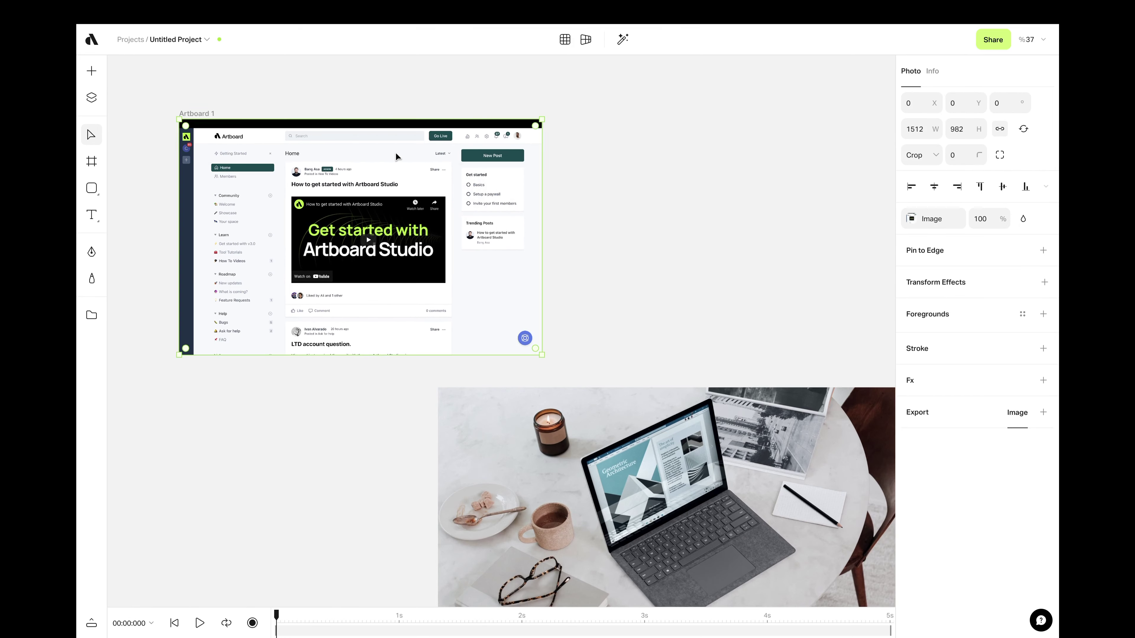
click(240, 101)
drag(199, 114, 183, 104)
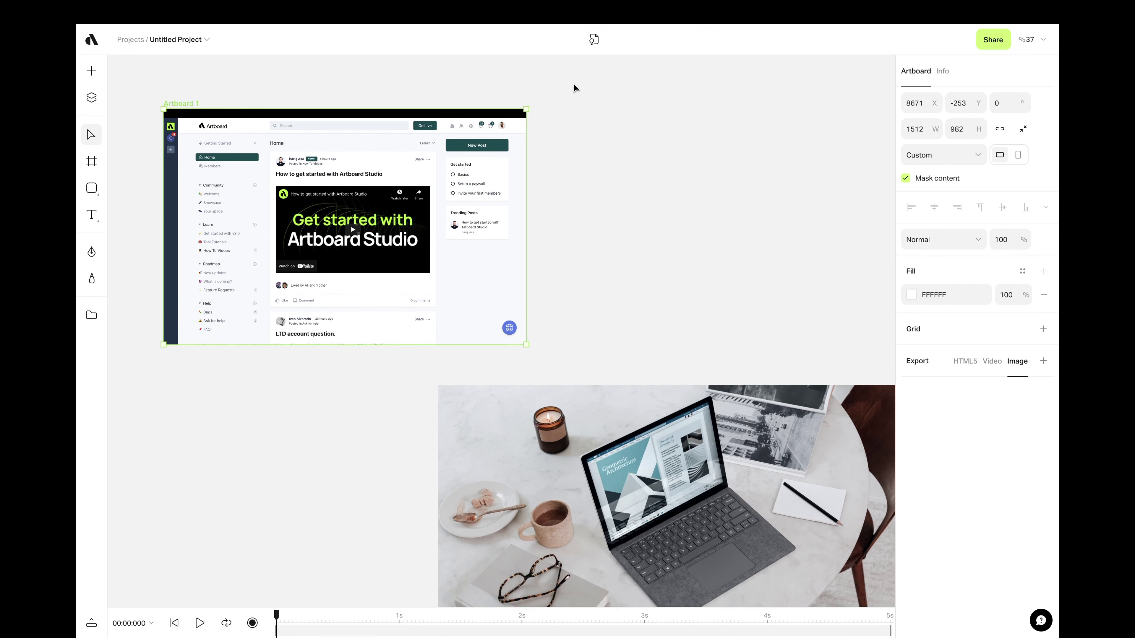
click(594, 40)
Test the link to the smart object by shifting the screenshot inside Artboard 1, and return it to position 0, 0
click(432, 192)
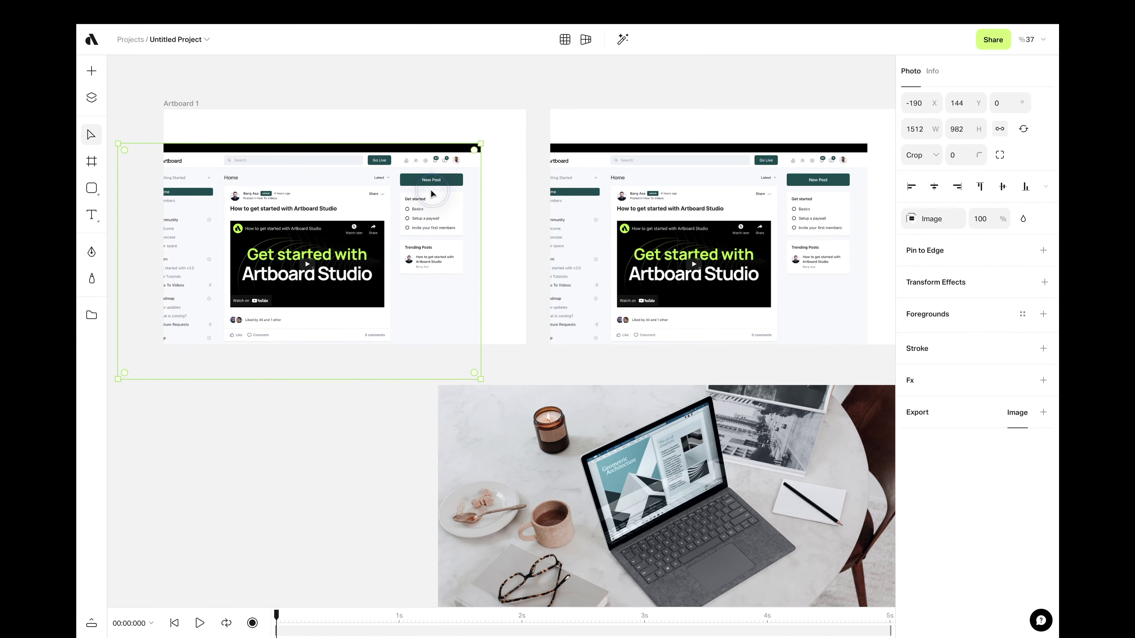
drag(431, 191, 476, 158)
mouse_move(411, 191)
mouse_down()
mouse_move(455, 155)
mouse_move(411, 194)
mouse_up()
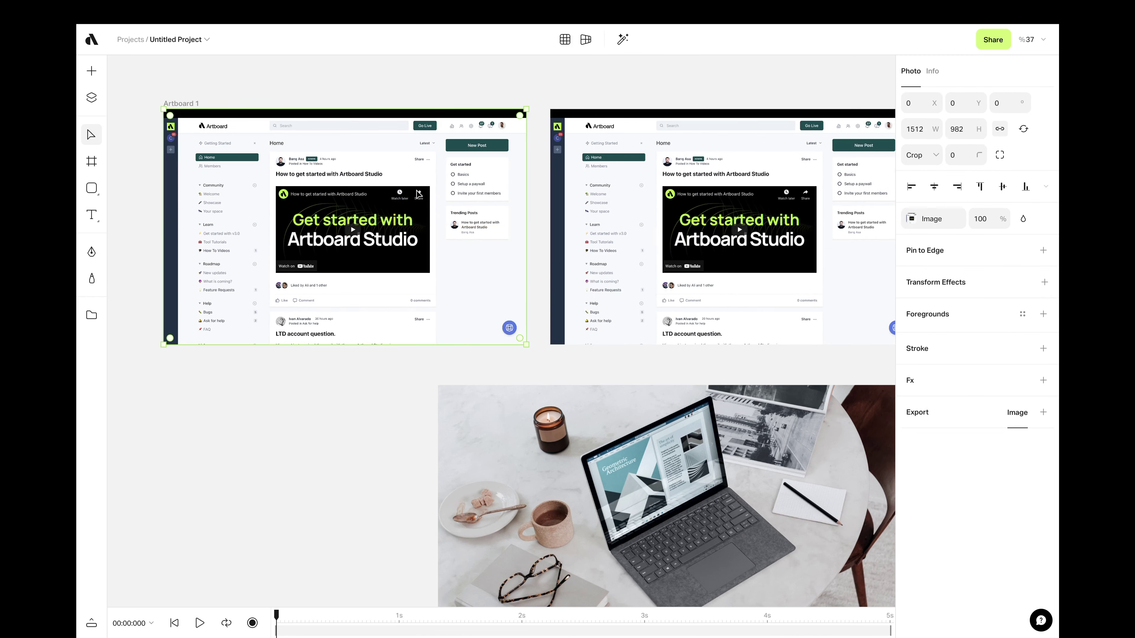
Duplicate the smart object twice, placing one copy beside it in the same row and the other beside the laptop photo
scroll(744, 168, down, 4)
click(751, 109)
drag(768, 108, 610, 127)
click(537, 180)
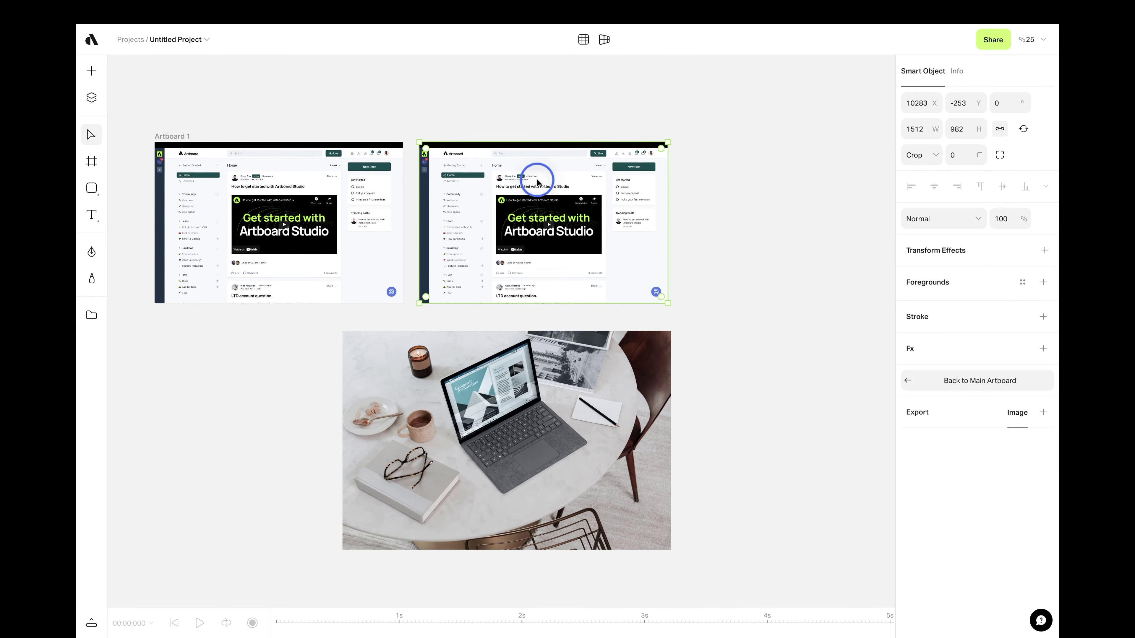
drag(513, 180, 783, 177)
drag(761, 192, 771, 381)
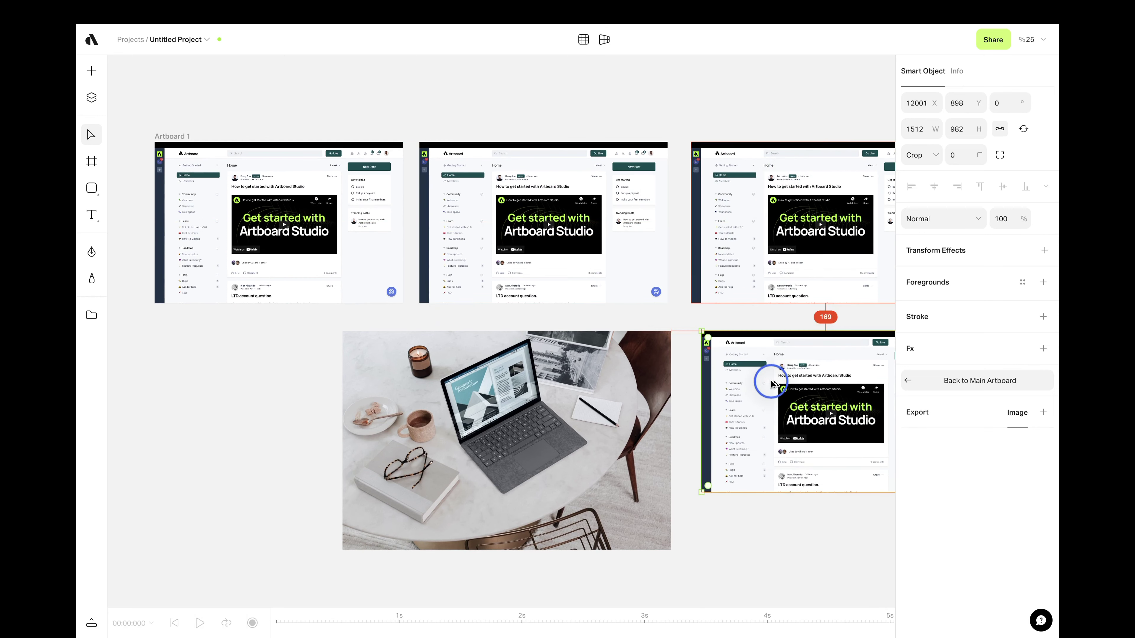
Shift the screenshot inside Artboard 1 to test the linked copies, and realign it to the artboard's right and top edges
drag(307, 192, 276, 206)
scroll(293, 194, right, 2)
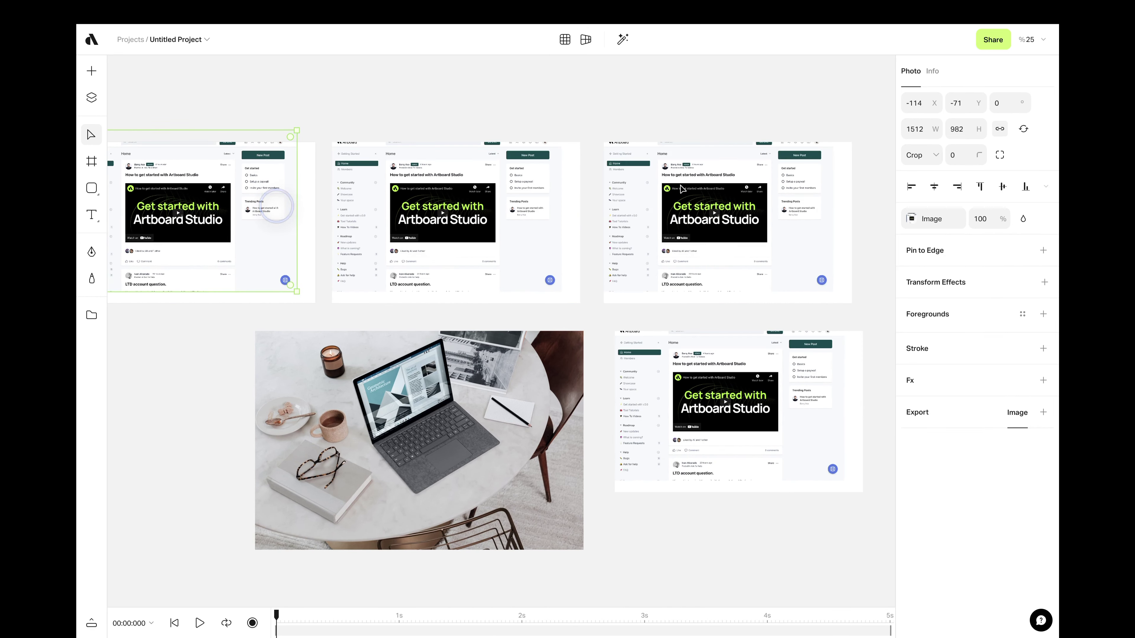
click(957, 187)
click(980, 187)
Delete the two extra smart object copies, keeping only the one next to Artboard 1
click(771, 197)
key(Delete)
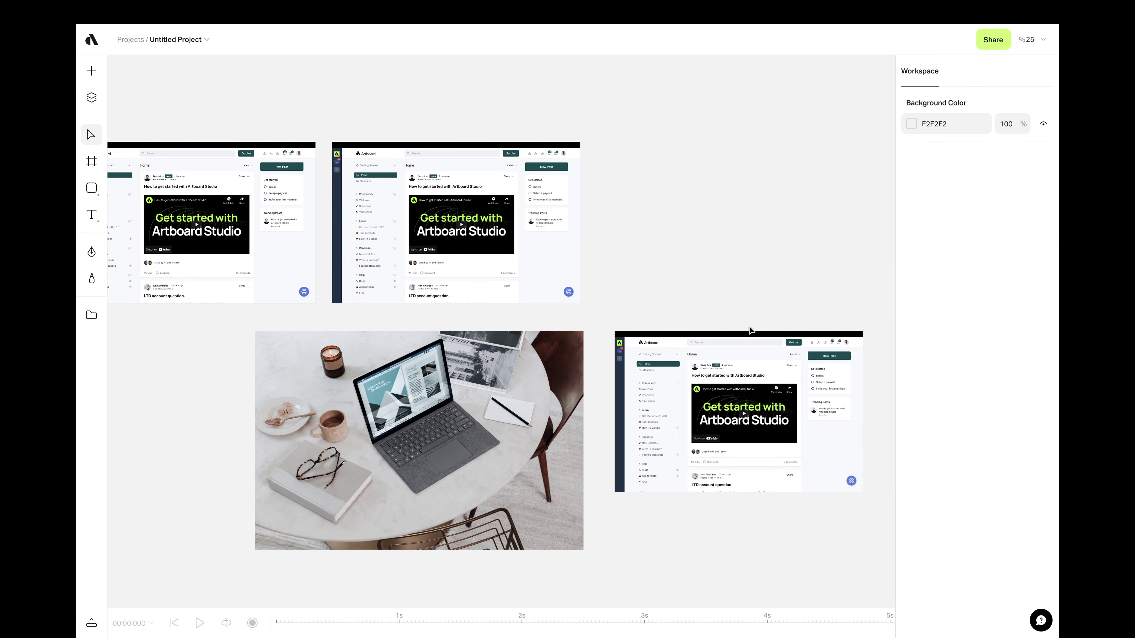
click(751, 331)
key(Delete)
Move the remaining smart object over the laptop in the photo and scale it down to 973 × 632
click(471, 225)
drag(485, 209, 438, 367)
drag(528, 302, 444, 362)
drag(401, 393, 432, 384)
scroll(420, 377, up, 5)
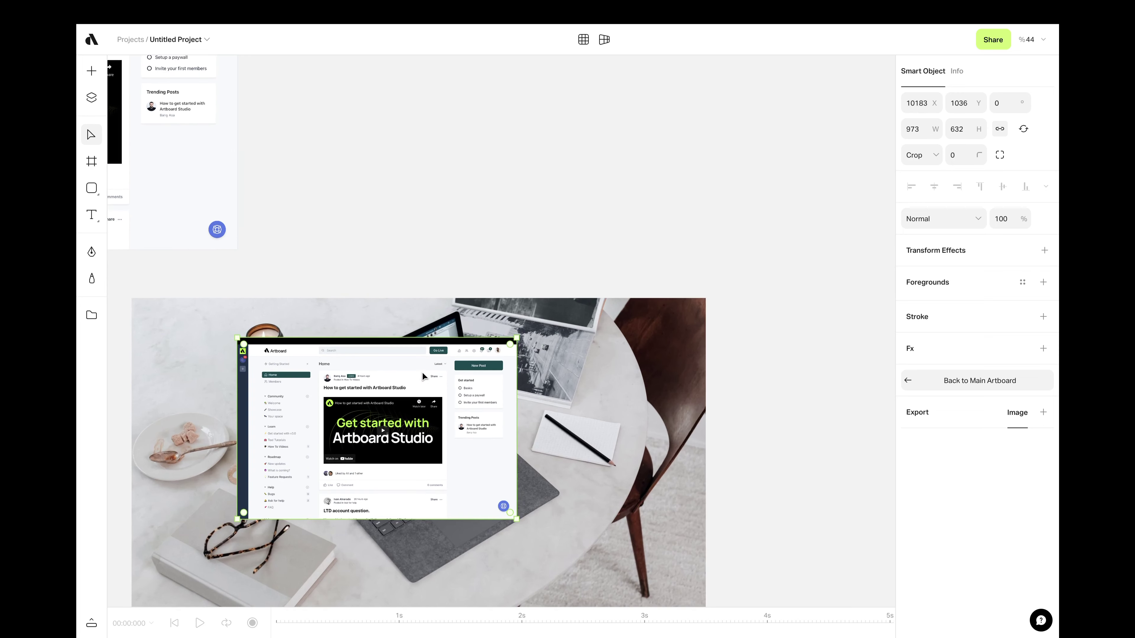
scroll(420, 376, down, 2)
Distort the smart object with Perspective so that its four corners match the corners of the laptop's screen
click(603, 40)
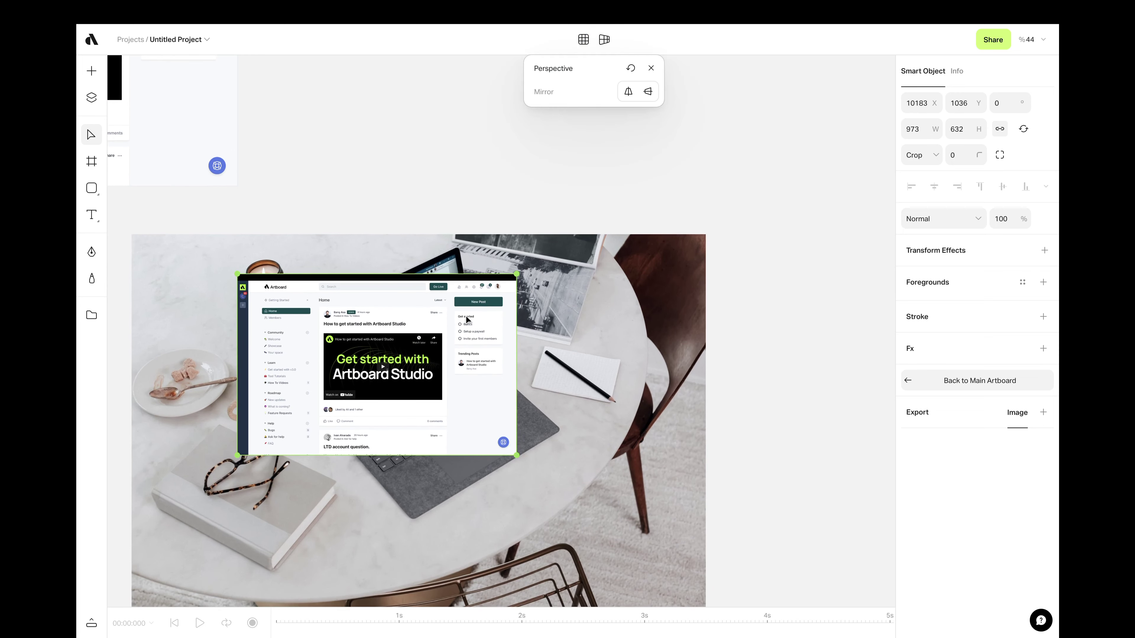
scroll(470, 309, up, 3)
drag(545, 254, 449, 222)
drag(547, 555, 474, 382)
scroll(479, 382, left, 2)
scroll(478, 382, left, 1)
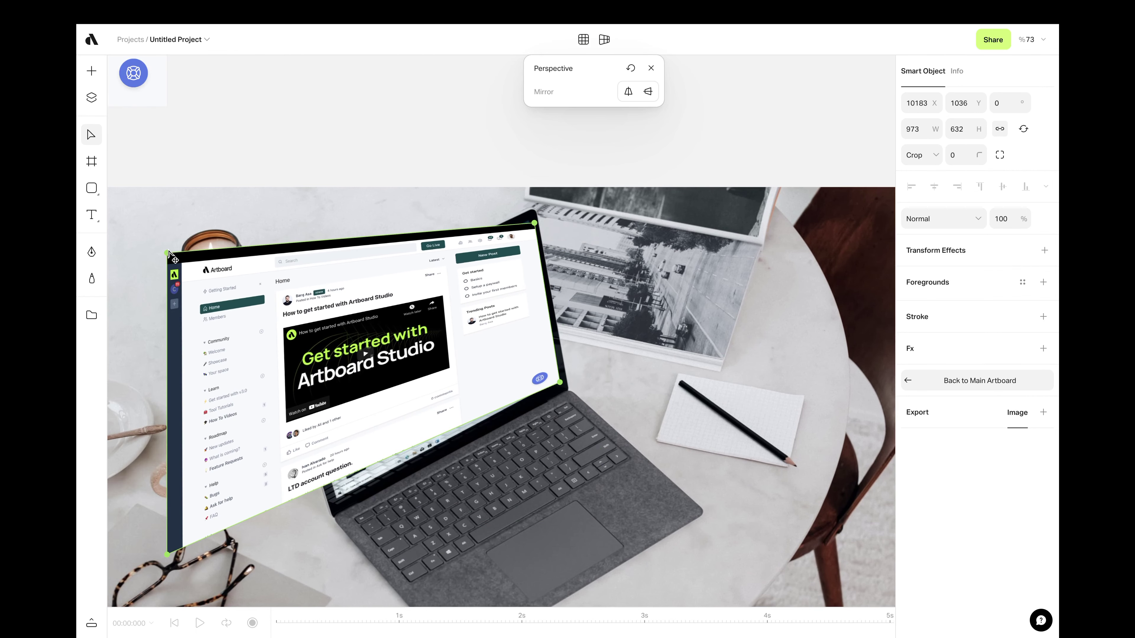
drag(169, 254, 286, 335)
drag(167, 555, 336, 498)
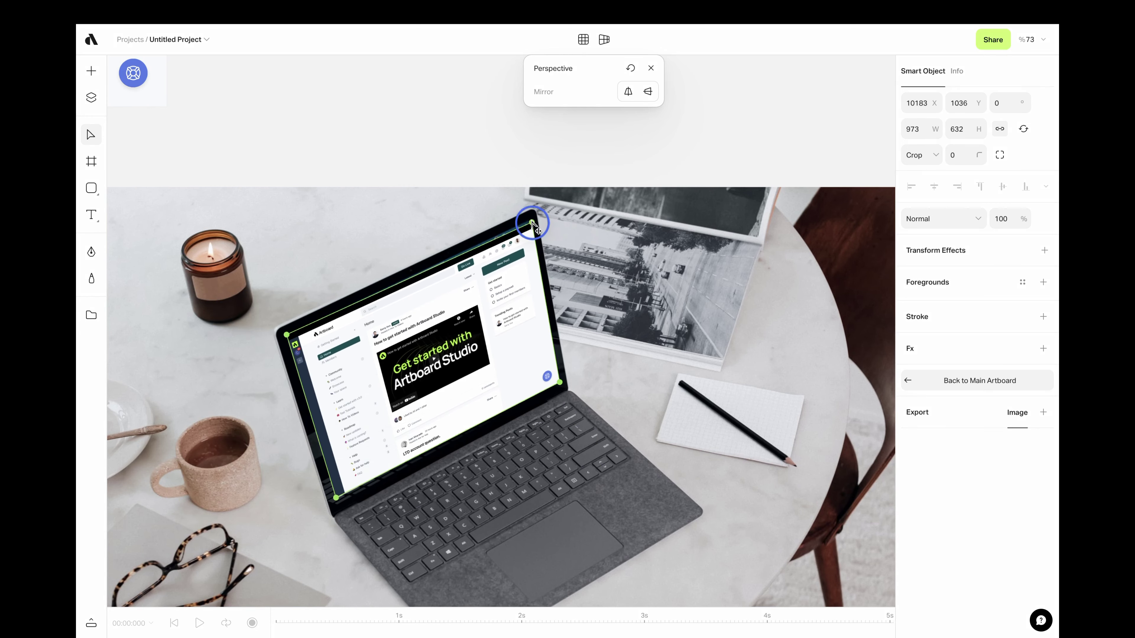
drag(532, 222, 537, 207)
Check and refine the fit of the perspective corners against the laptop display's edges, and finish the Perspective edit
scroll(531, 223, up, 5)
scroll(537, 208, down, 3)
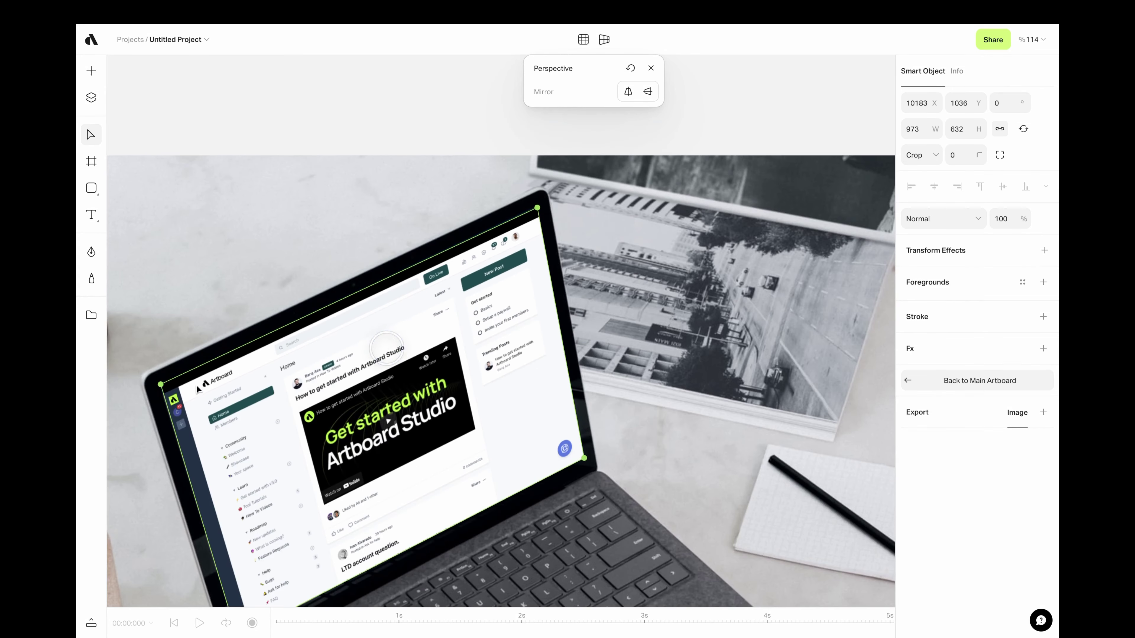
scroll(169, 380, up, 5)
scroll(169, 380, down, 5)
scroll(633, 436, up, 8)
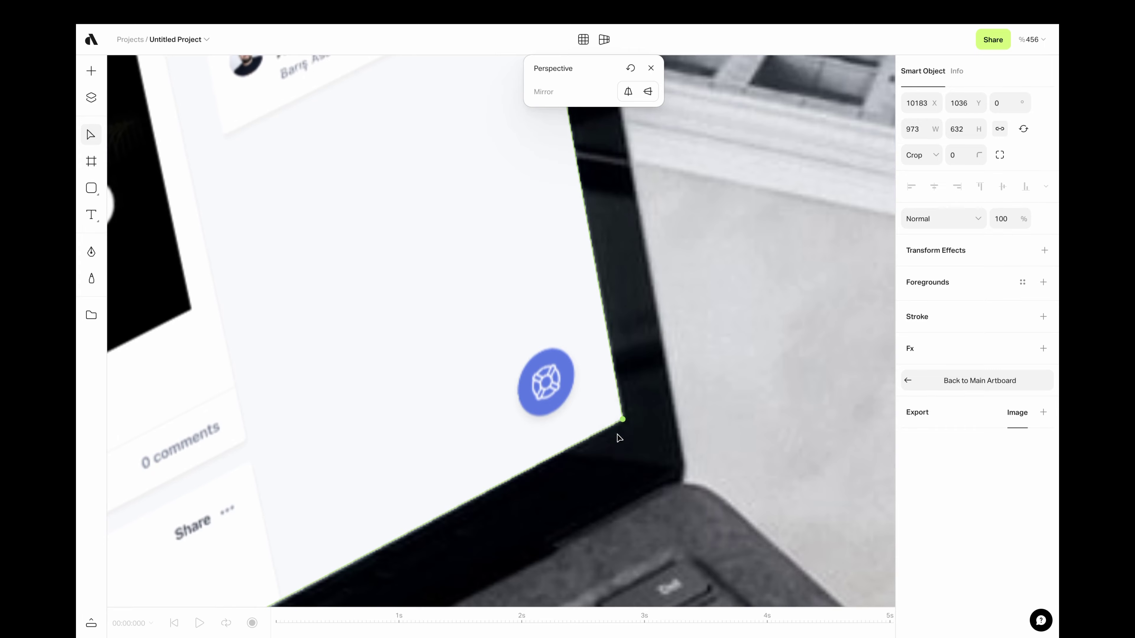
scroll(619, 438, down, 8)
scroll(471, 503, up, 7)
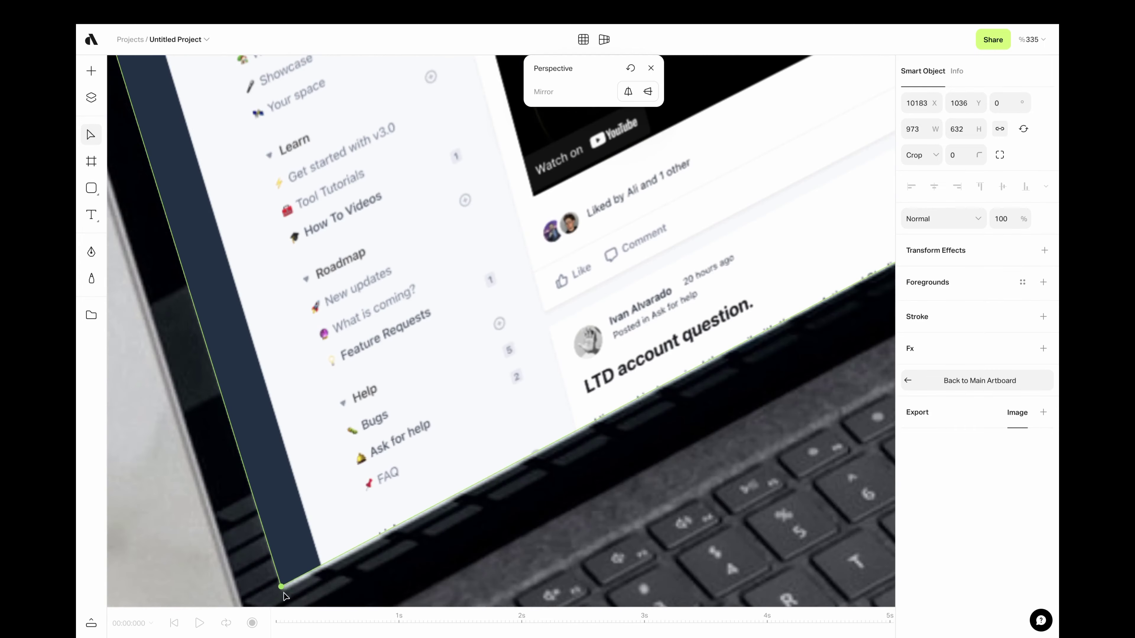
click(651, 68)
Set Artboard 1's fill to CB4242 and shift the screenshot inside it so the laptop's screen updates with the changes
click(349, 338)
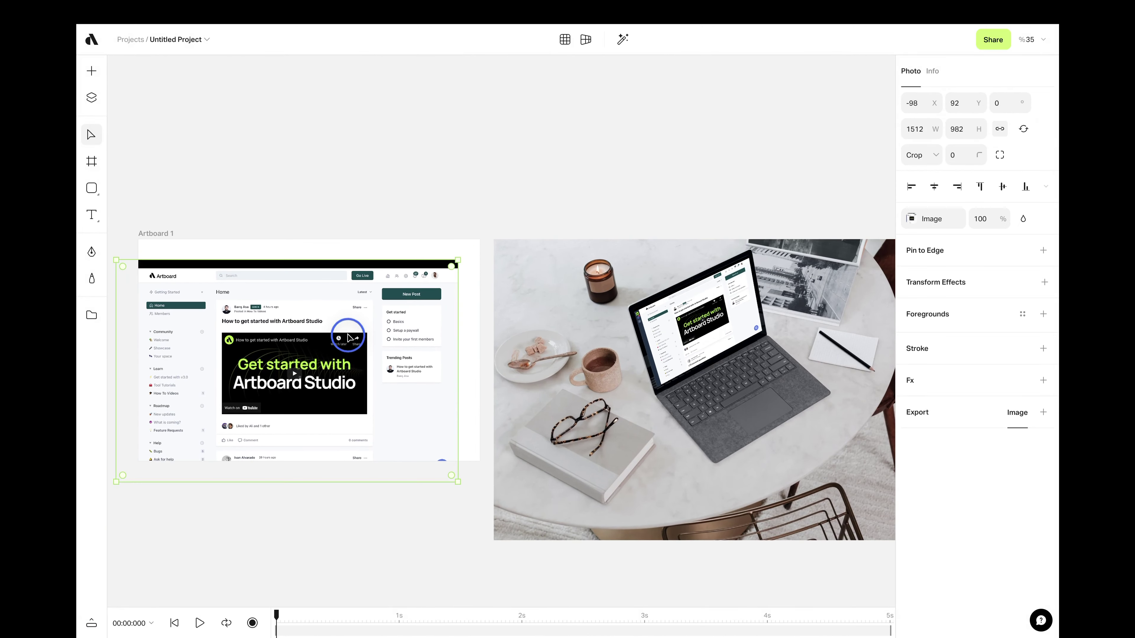
drag(350, 338, 341, 341)
click(278, 244)
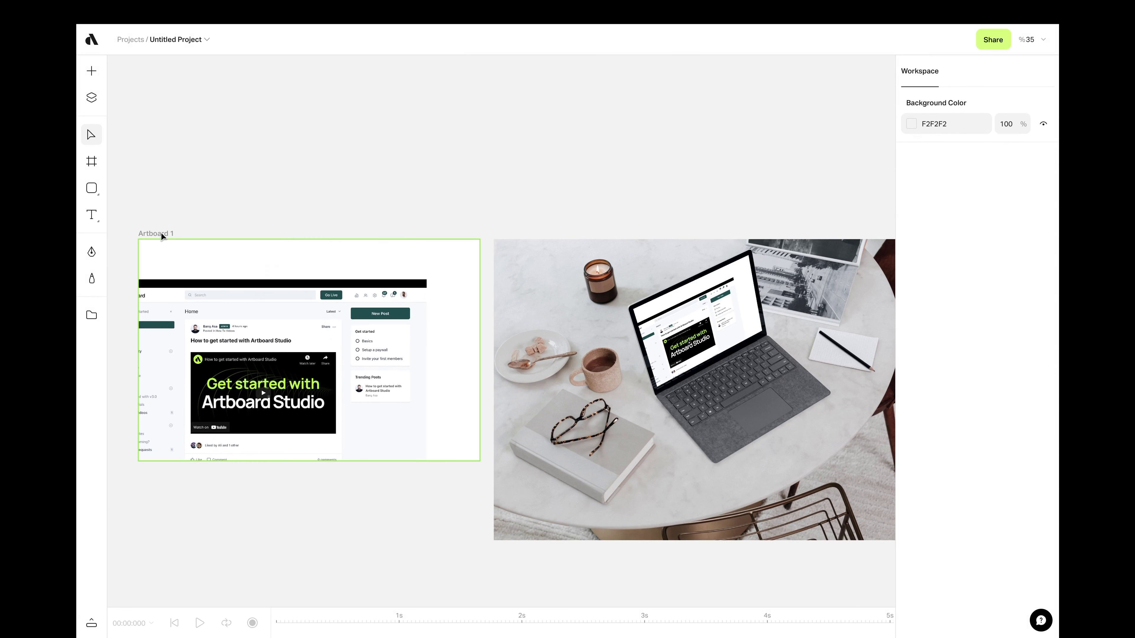
click(911, 296)
click(841, 344)
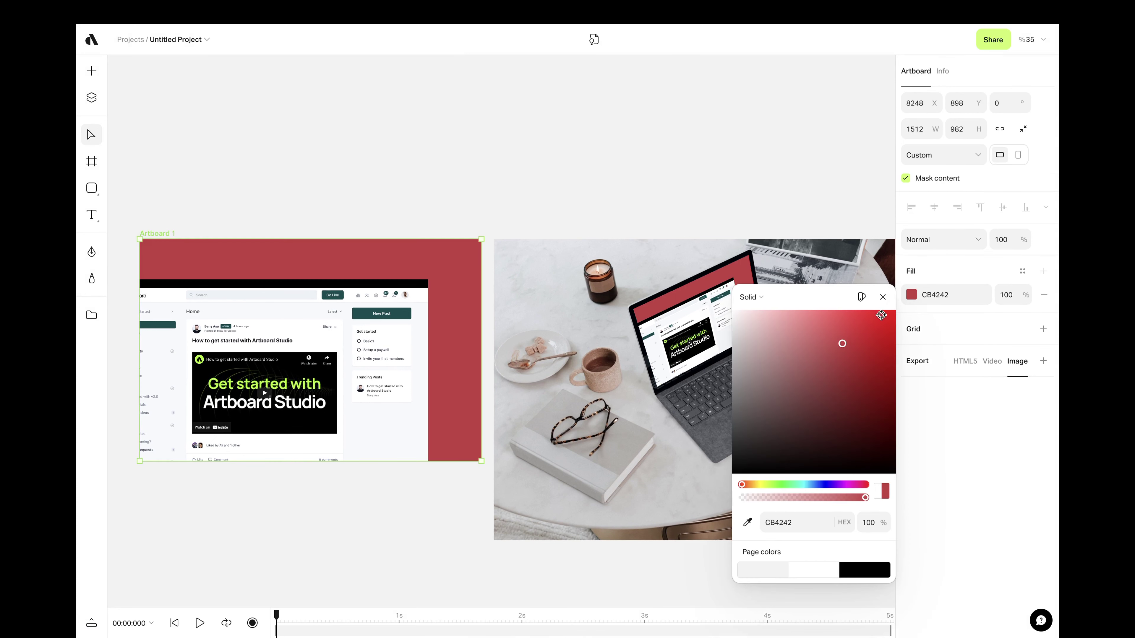
click(887, 303)
drag(384, 338, 396, 314)
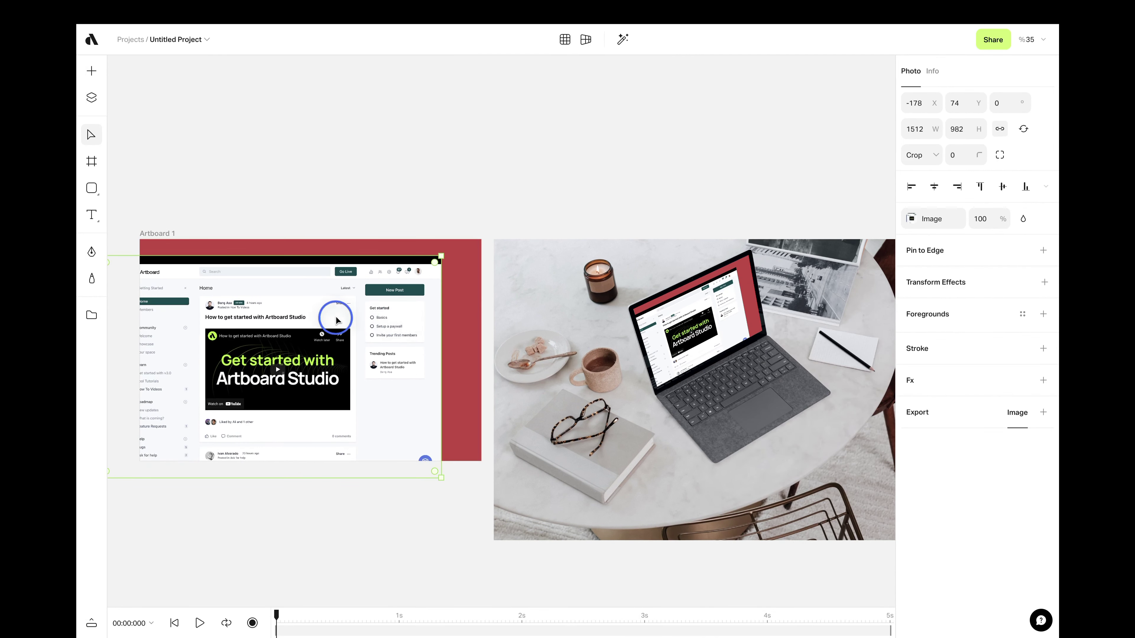
drag(320, 322, 353, 309)
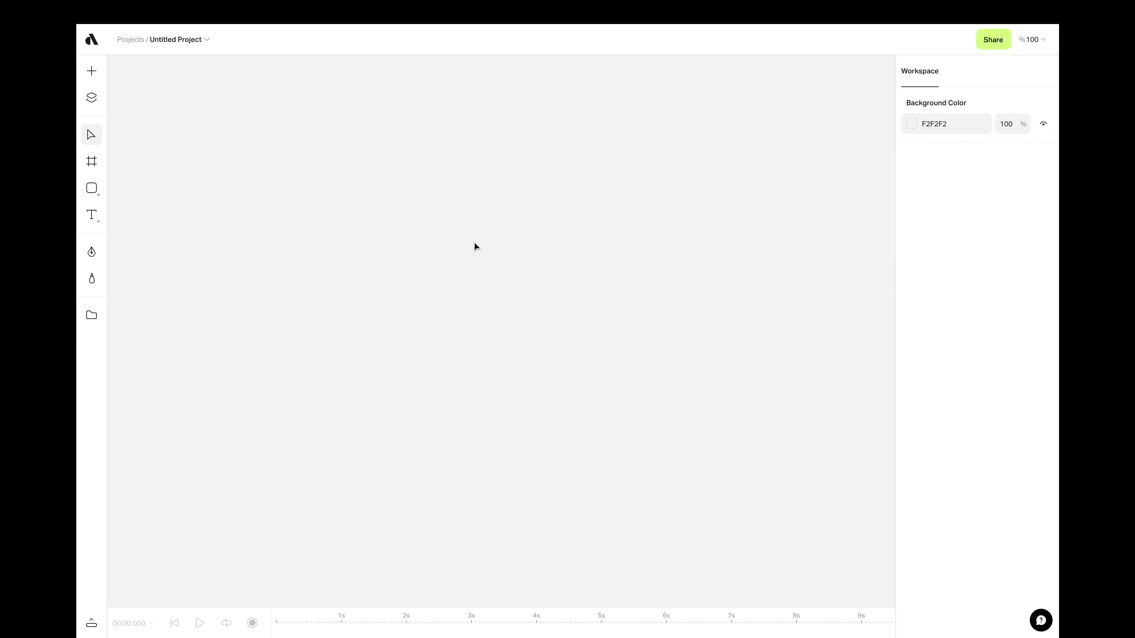
In the empty project, search the Unsplash stock photos for "cup" and add the white mug on a blue background
click(91, 70)
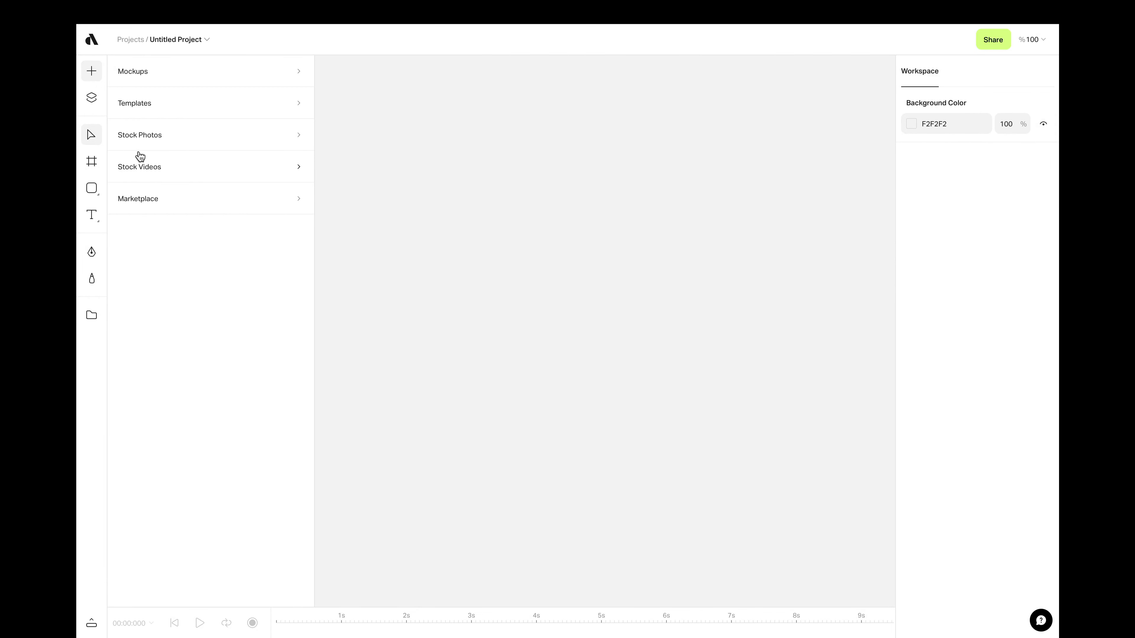
click(139, 132)
click(147, 104)
click(180, 107)
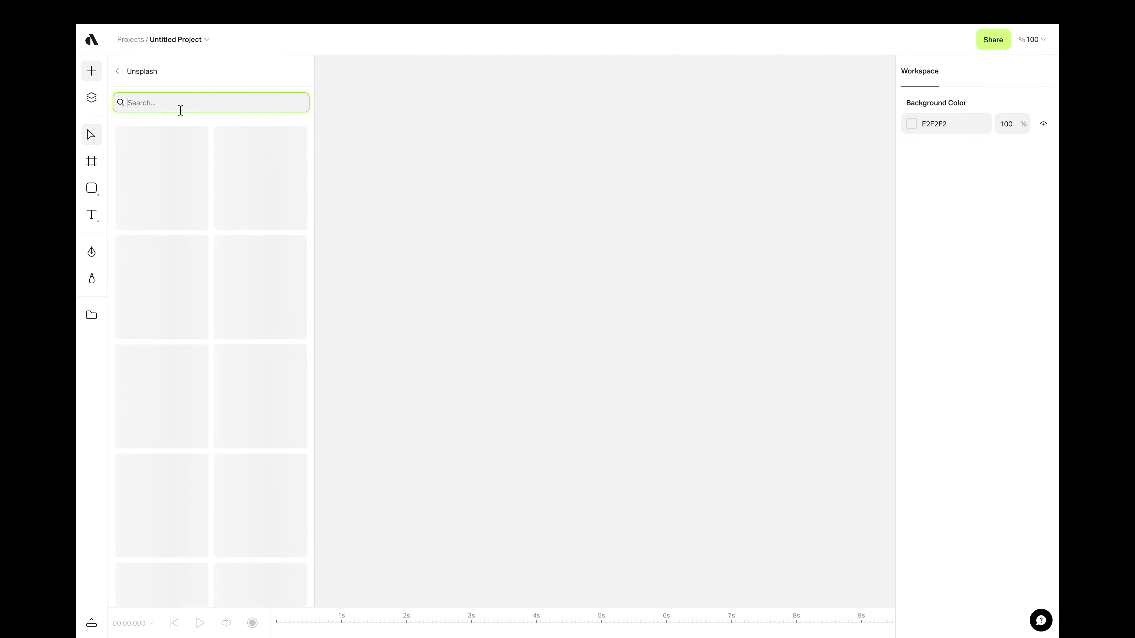
text(dup)
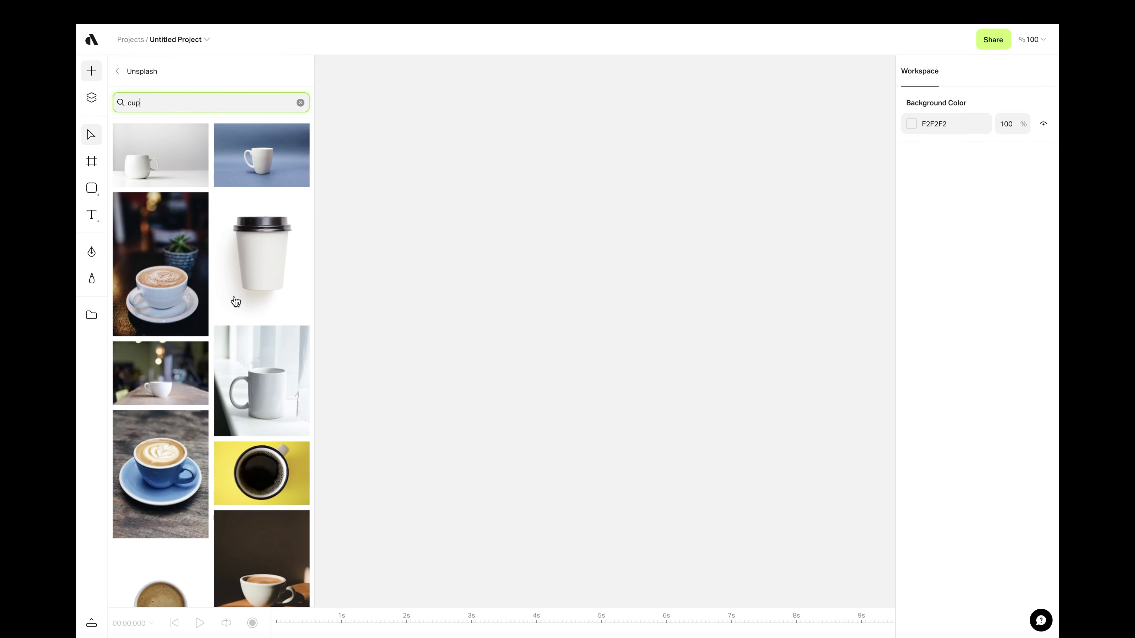
click(260, 181)
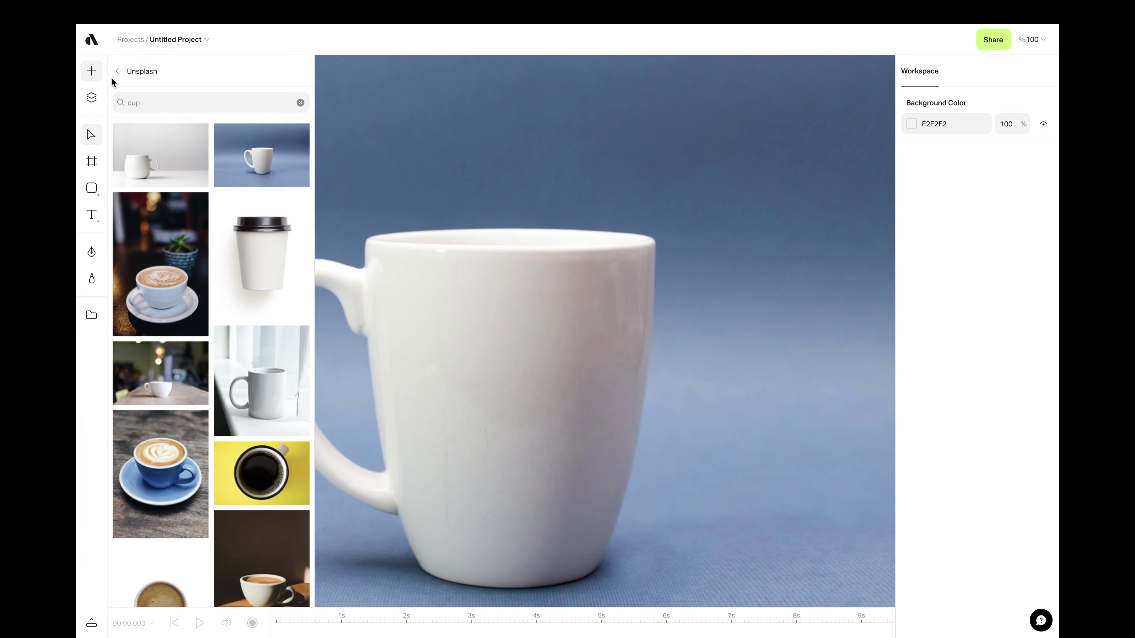
Draw an artboard of 456 × 542 over the body of the mug and create a smart object from it
click(92, 70)
key(a)
drag(362, 228, 659, 582)
click(593, 40)
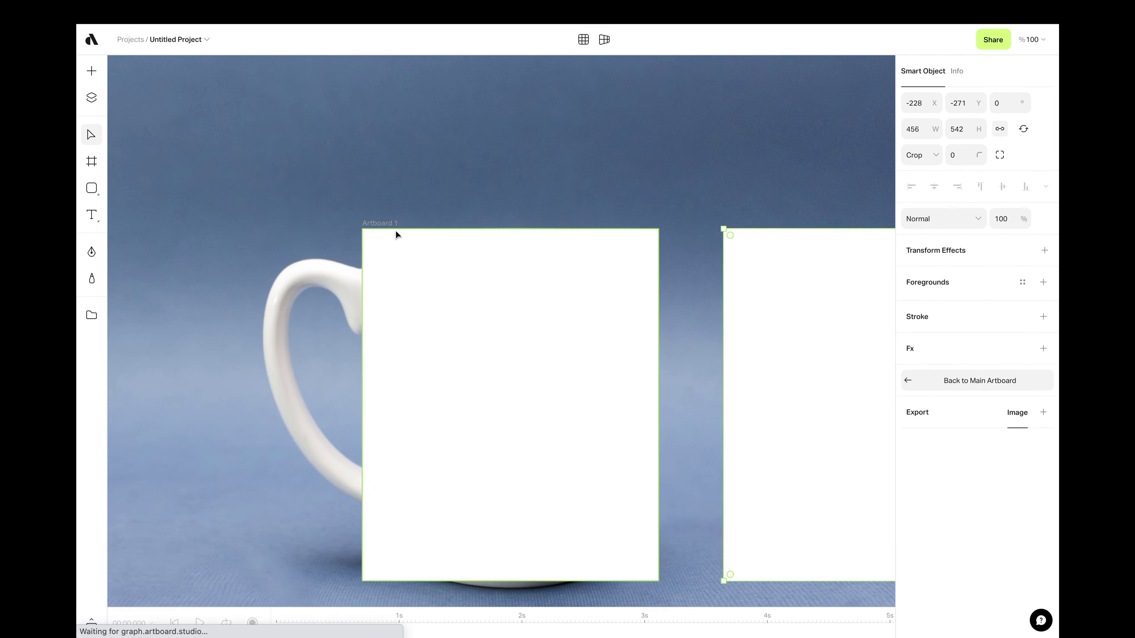
Move Artboard 1 off the photo to the empty canvas beside it and set its fill to DD2626
scroll(396, 229, down, 5)
drag(435, 251, 760, 218)
scroll(402, 243, down, 5)
click(912, 295)
click(869, 329)
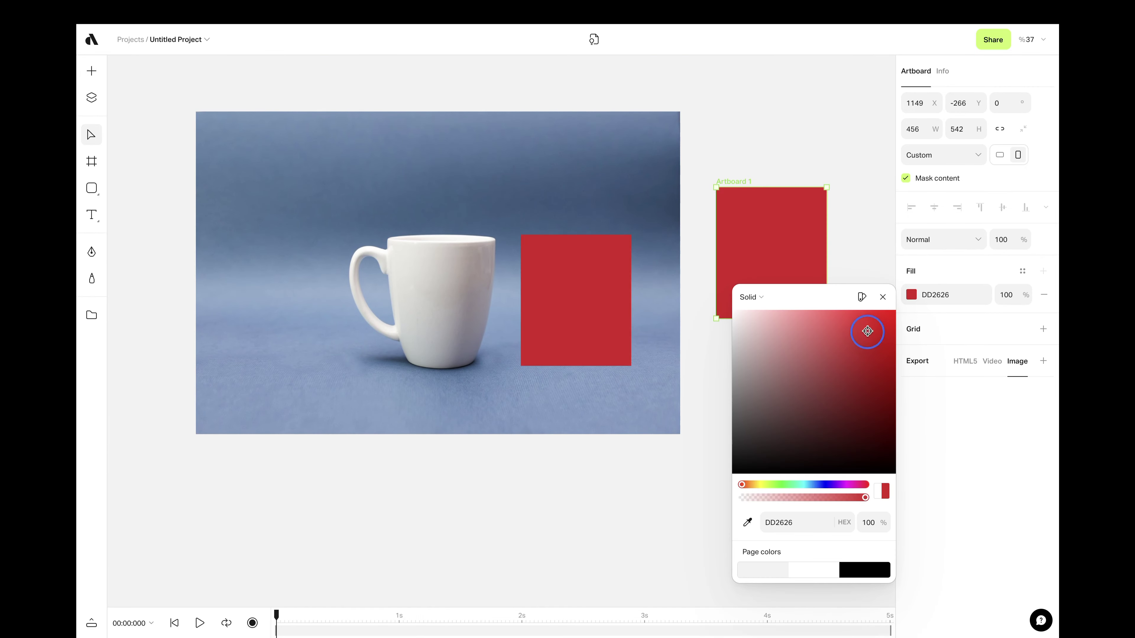
Place the red smart object over the body of the mug and set its opacity to 50%
drag(597, 274, 449, 268)
key(5)
scroll(449, 270, up, 5)
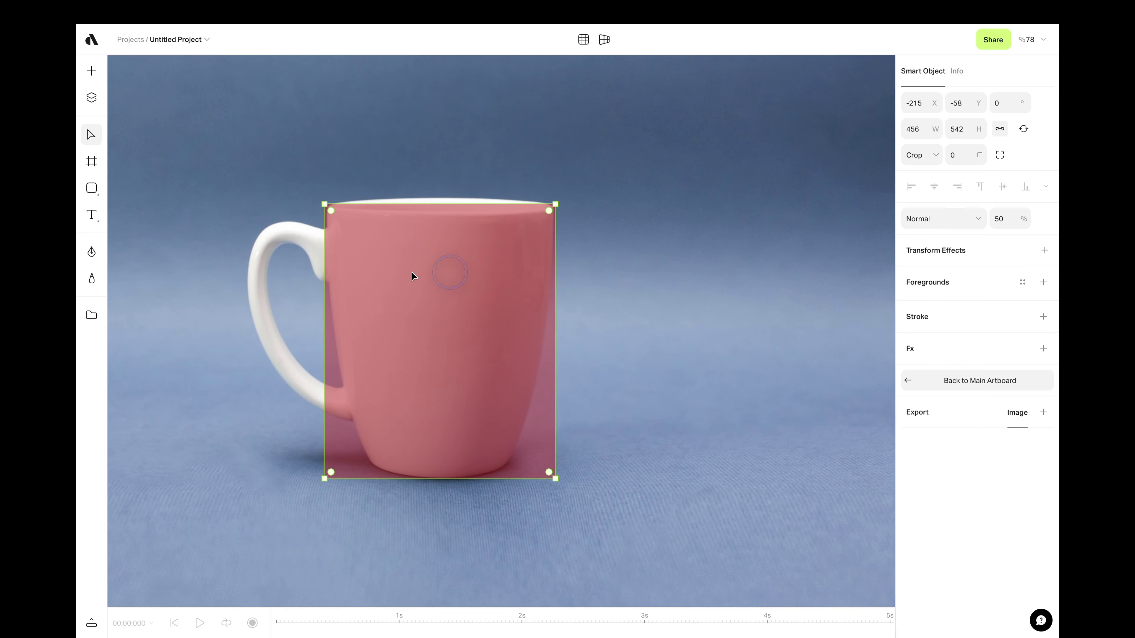
Open the Warp grid of the red smart object, try the 10x10, 8x8 and 6x6 grids, and set it to 2x2
scroll(413, 272, down, 4)
scroll(415, 274, up, 4)
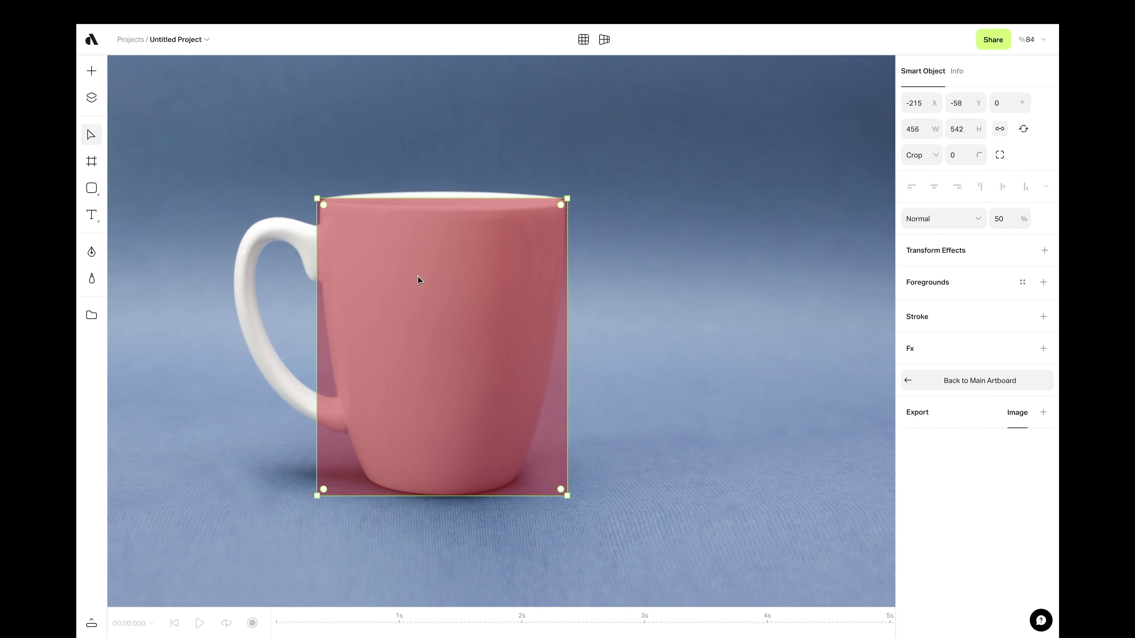
click(582, 42)
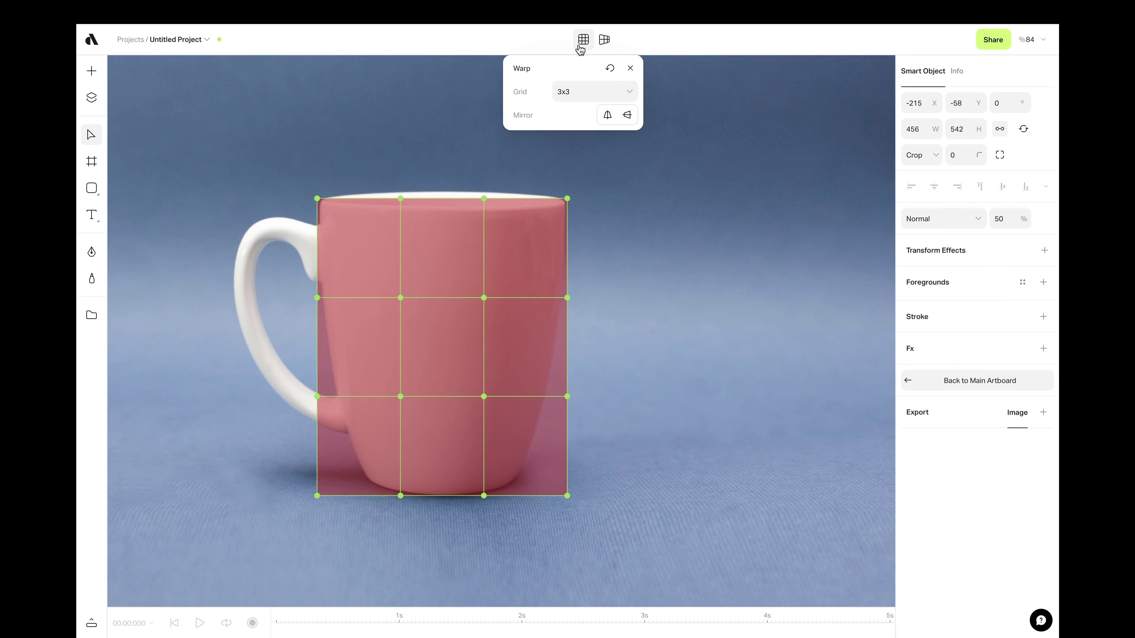
click(580, 93)
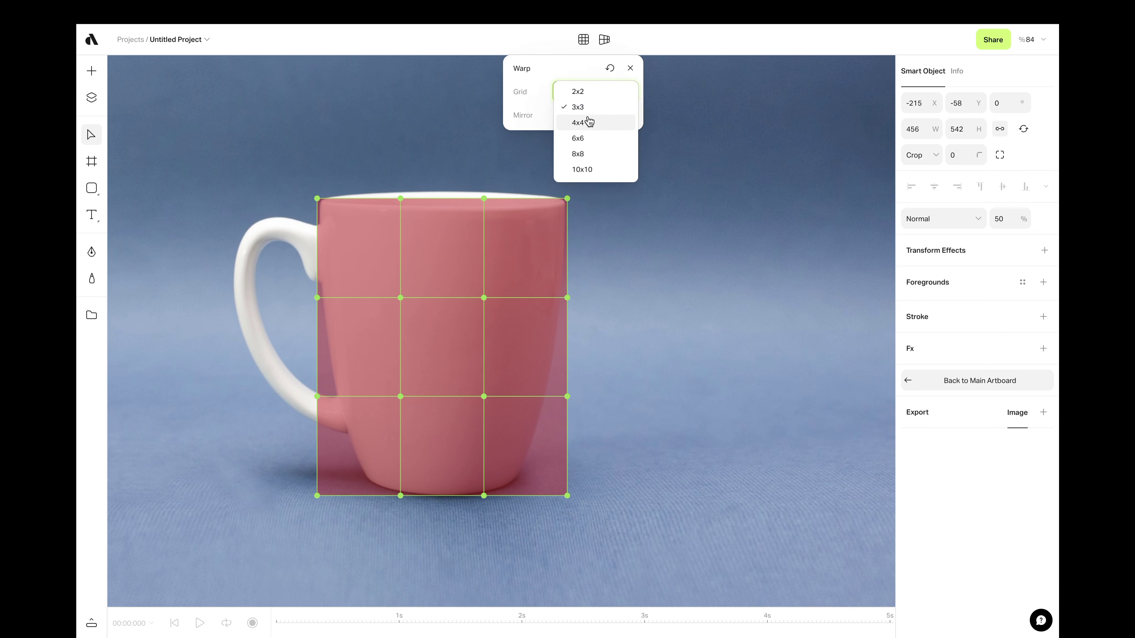
click(582, 168)
click(584, 94)
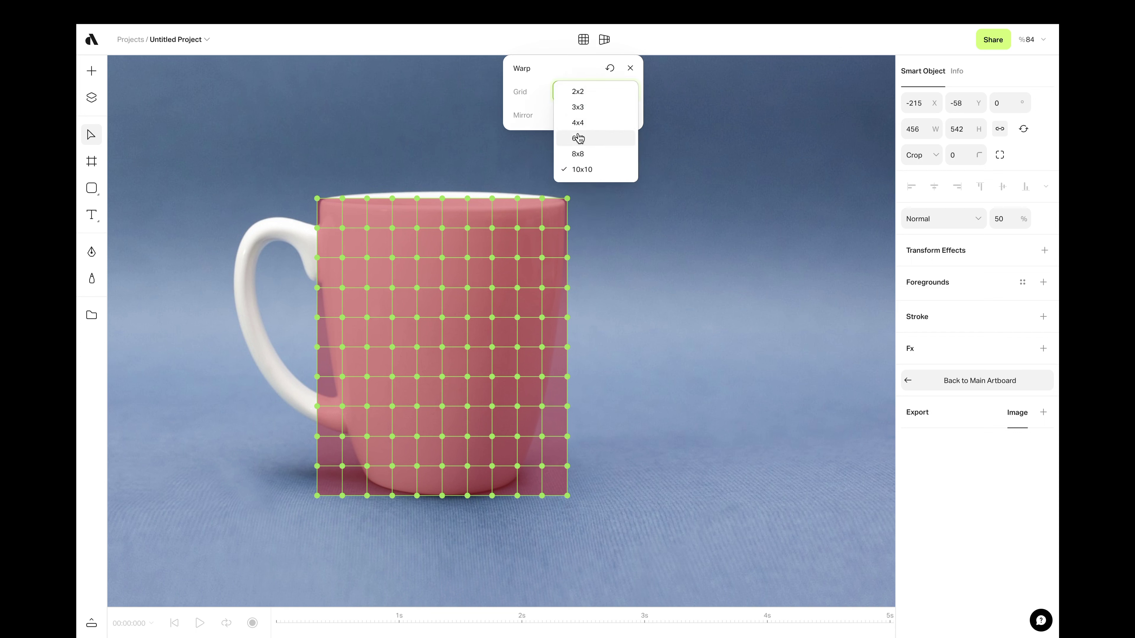
click(578, 154)
click(580, 94)
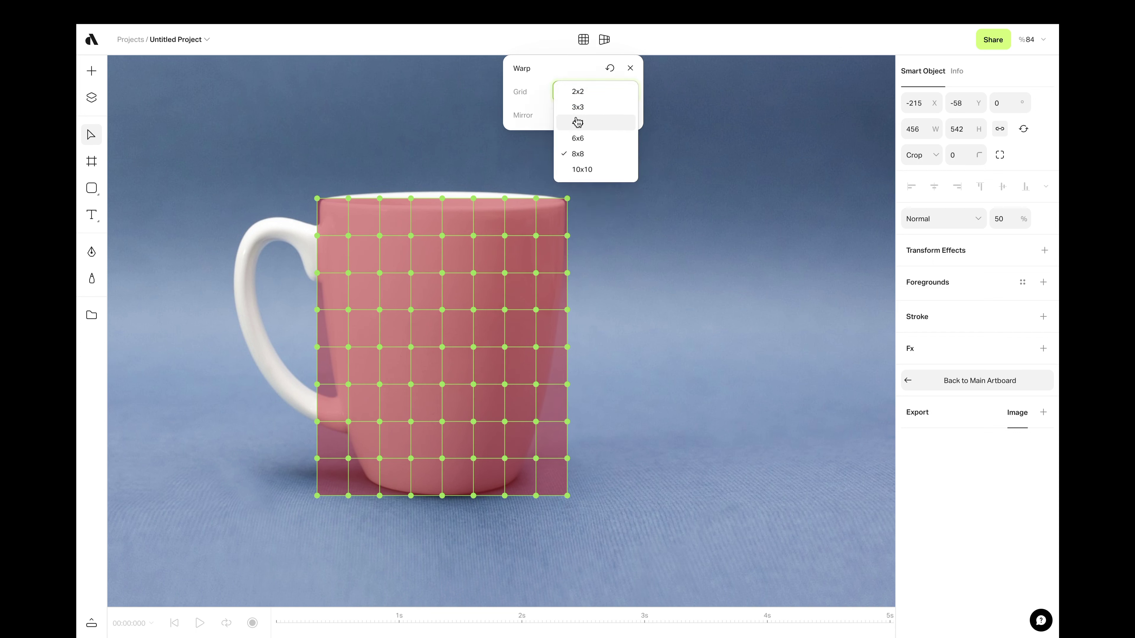
click(577, 138)
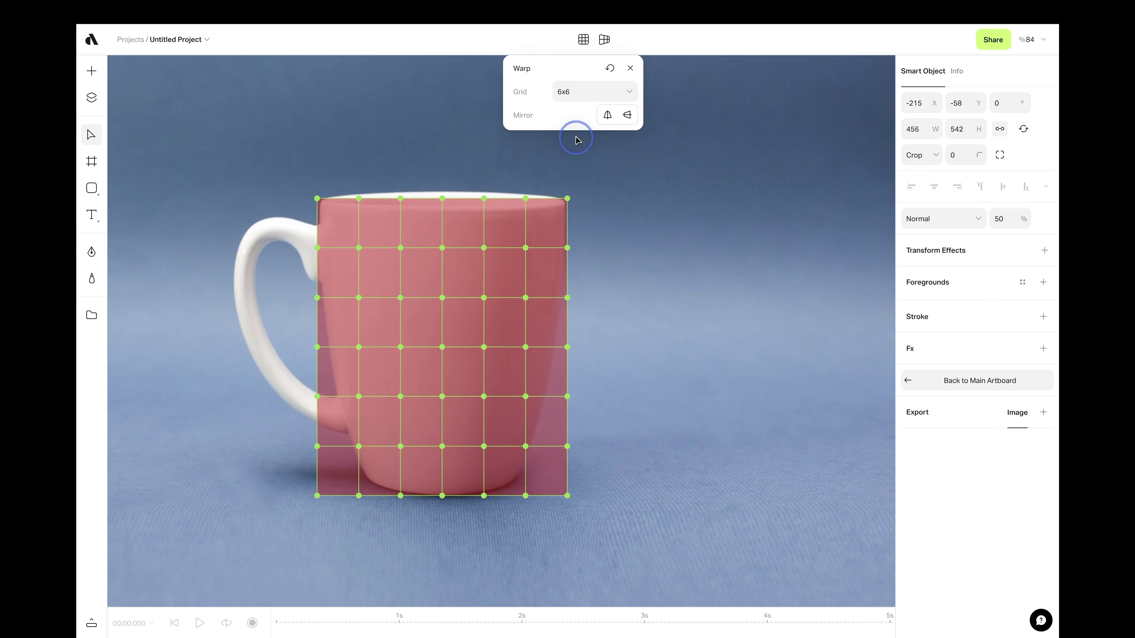
click(578, 97)
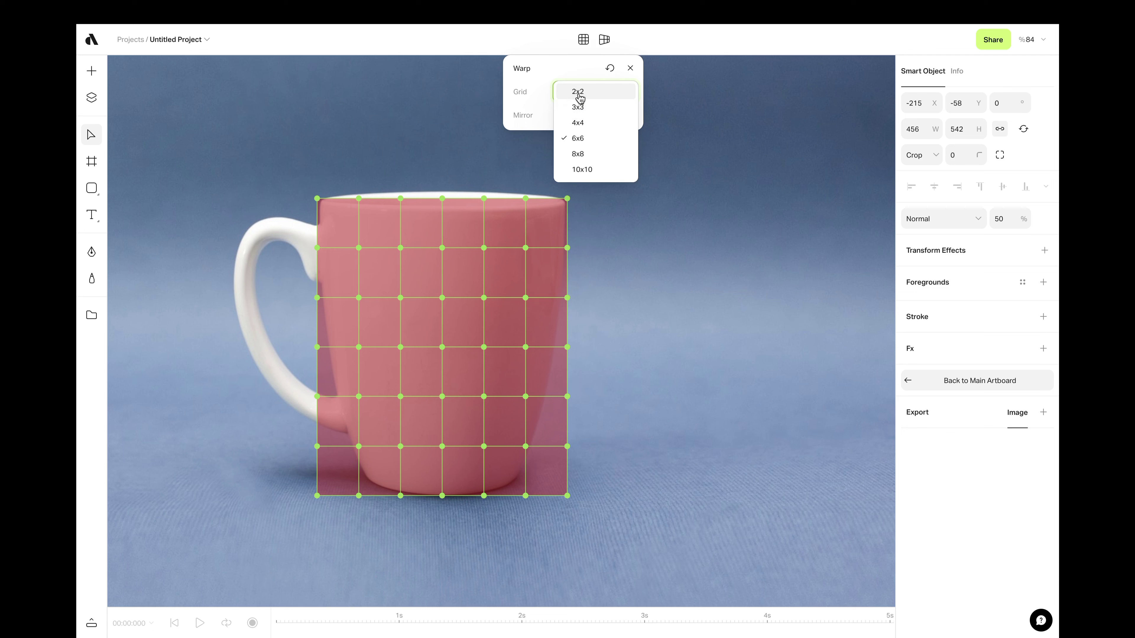
click(579, 96)
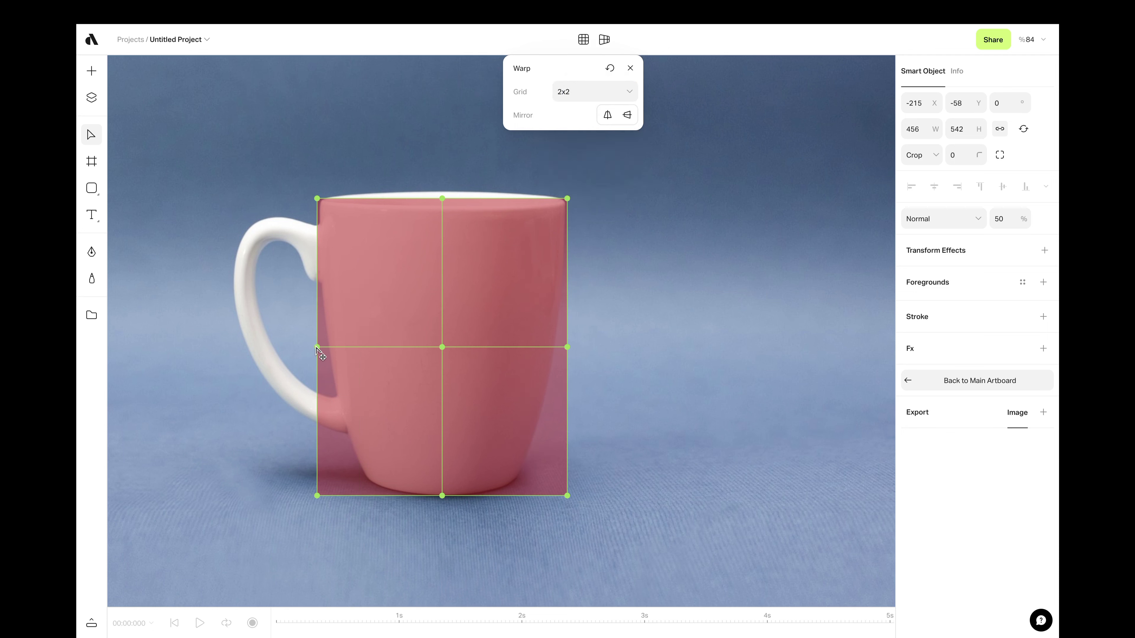
Pull the warp grid's side midpoints and both bottom corners inward to follow the mug's tapered outline
drag(317, 348, 324, 325)
drag(568, 348, 561, 332)
drag(565, 495, 523, 491)
drag(317, 496, 357, 485)
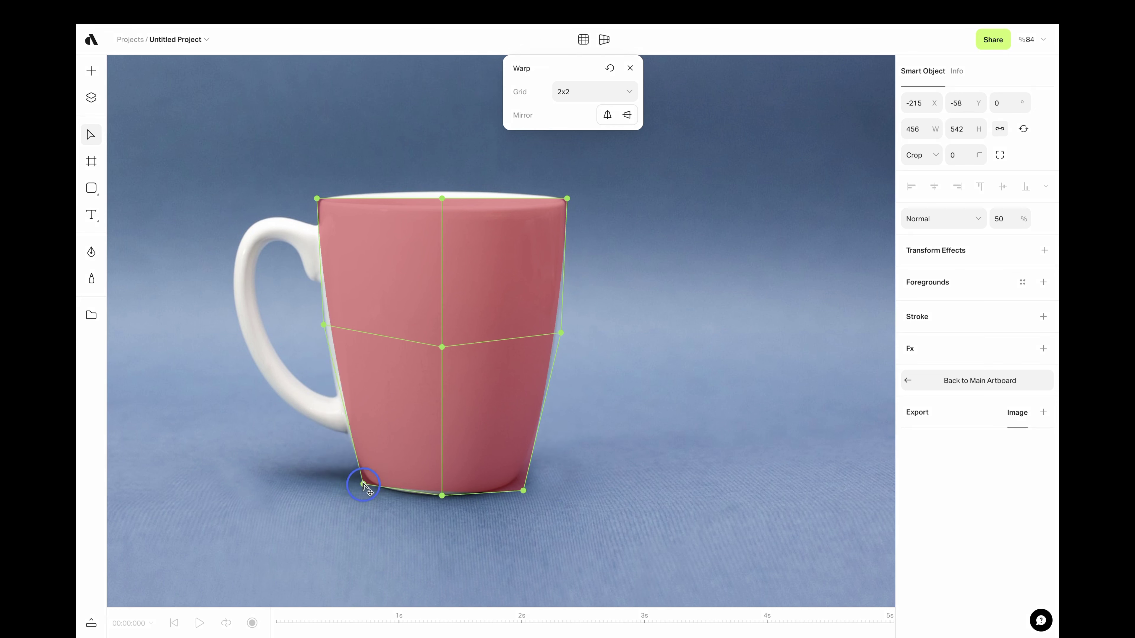
Lower the warp grid's central points to follow the mug's curvature, fine-tune the edge points, and close the warp settings
drag(442, 198, 441, 213)
drag(450, 347, 448, 354)
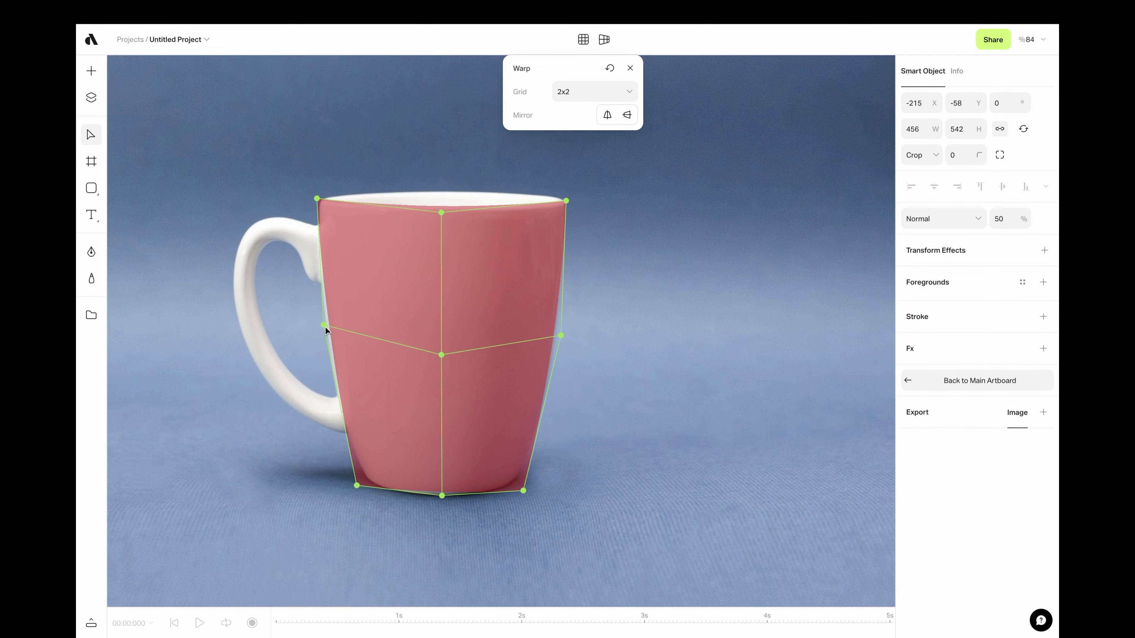
drag(324, 326, 318, 333)
drag(524, 491, 527, 491)
drag(442, 496, 442, 500)
drag(441, 212, 441, 220)
click(630, 68)
Clear the red fill of Artboard 1 and add the text "TEXT" at its centre
scroll(420, 264, down, 5)
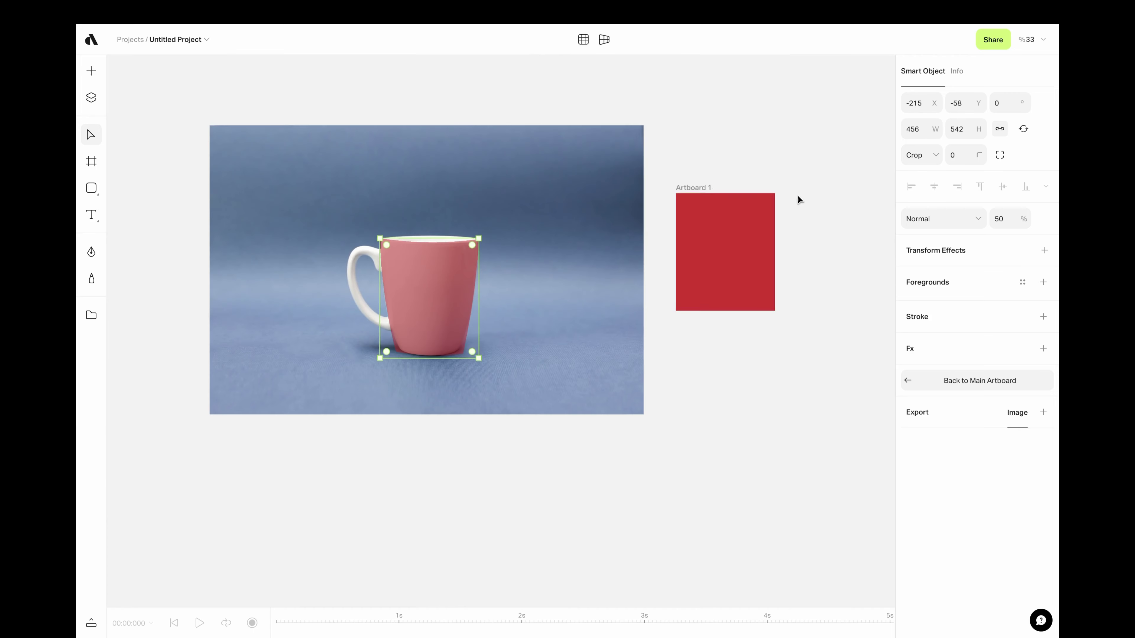
drag(711, 196, 692, 208)
scroll(691, 208, up, 3)
key(t)
click(645, 257)
text(TEXT)
drag(675, 260, 710, 290)
click(760, 293)
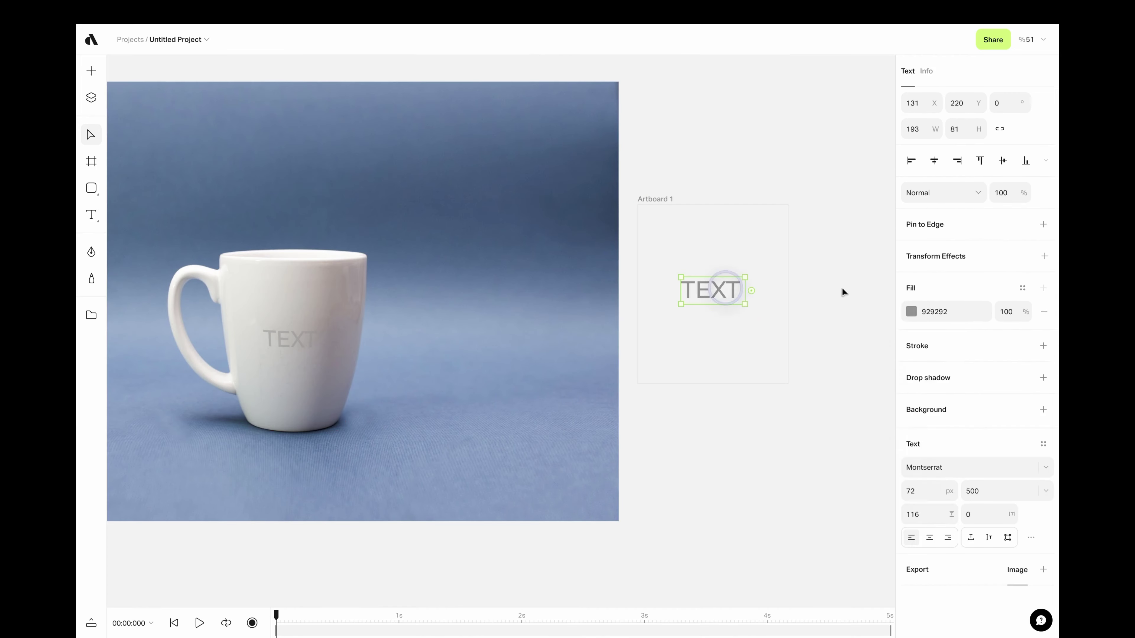
Set the text to 166 px with the fill 000000 and refine the warp of the smart object on the mug
click(884, 311)
double_click(286, 309)
click(320, 361)
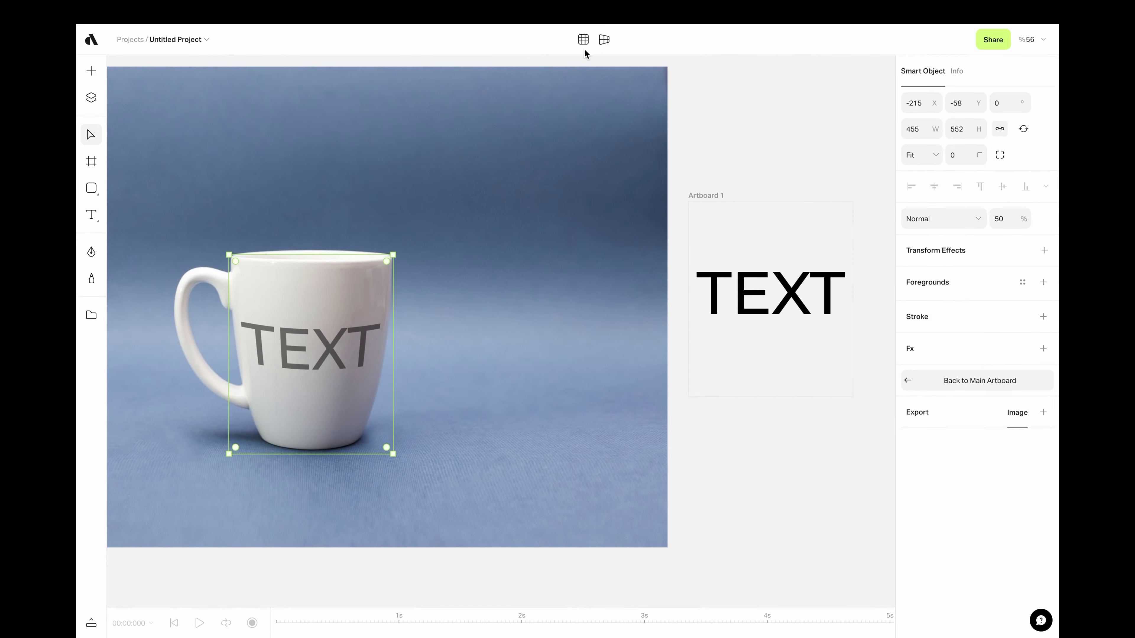
click(583, 40)
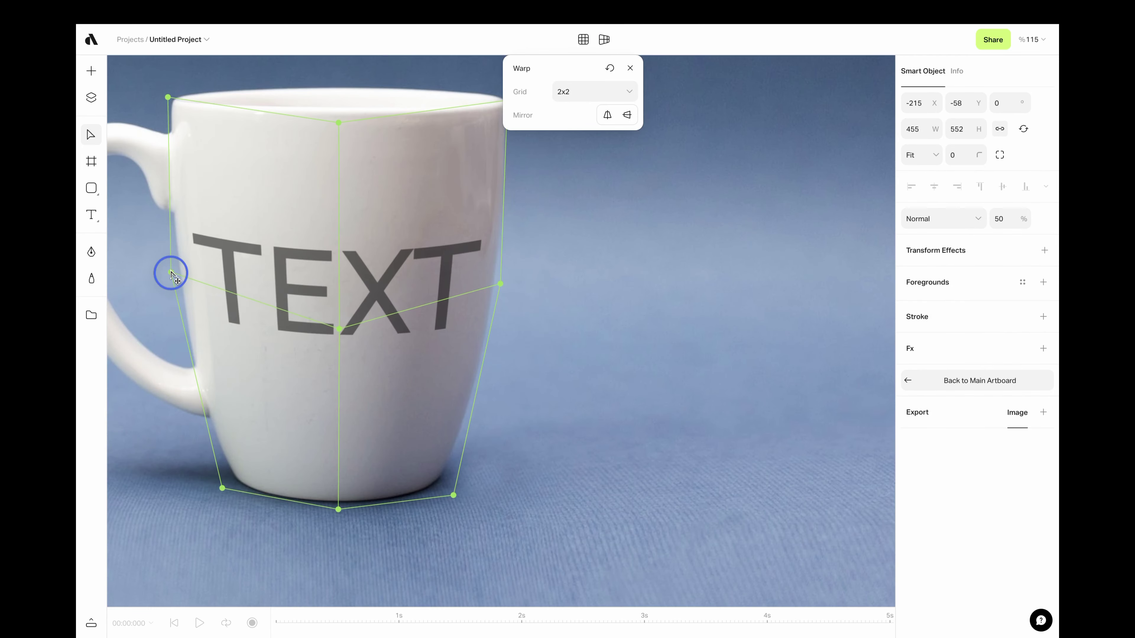
click(342, 342)
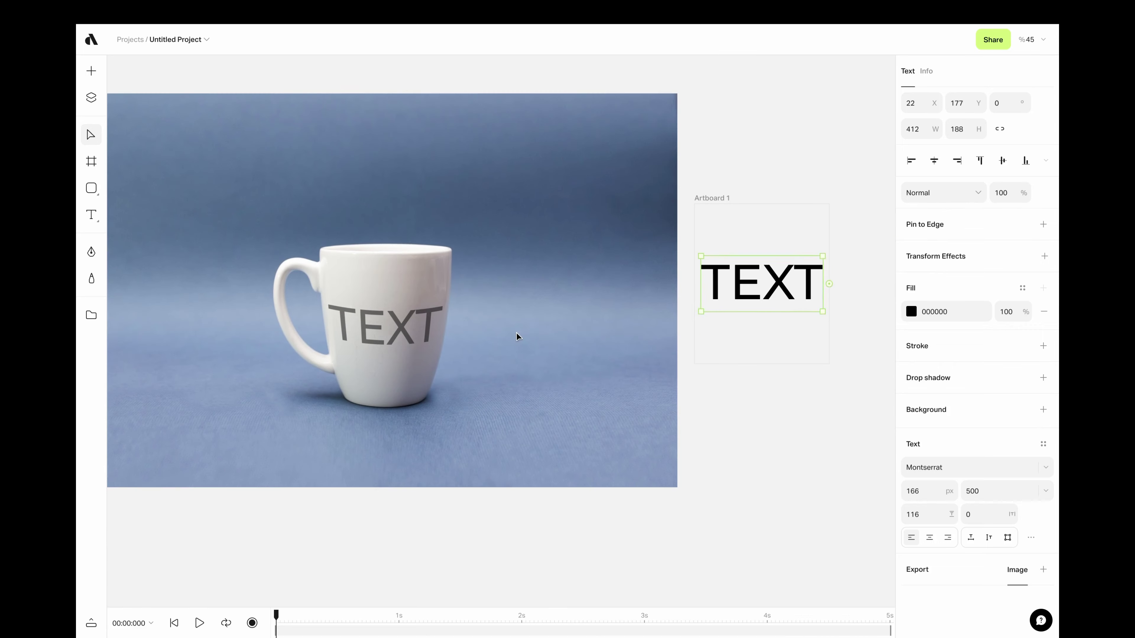
Remove the blue background from the mug photo, keeping only the mug
click(752, 389)
click(616, 176)
click(622, 40)
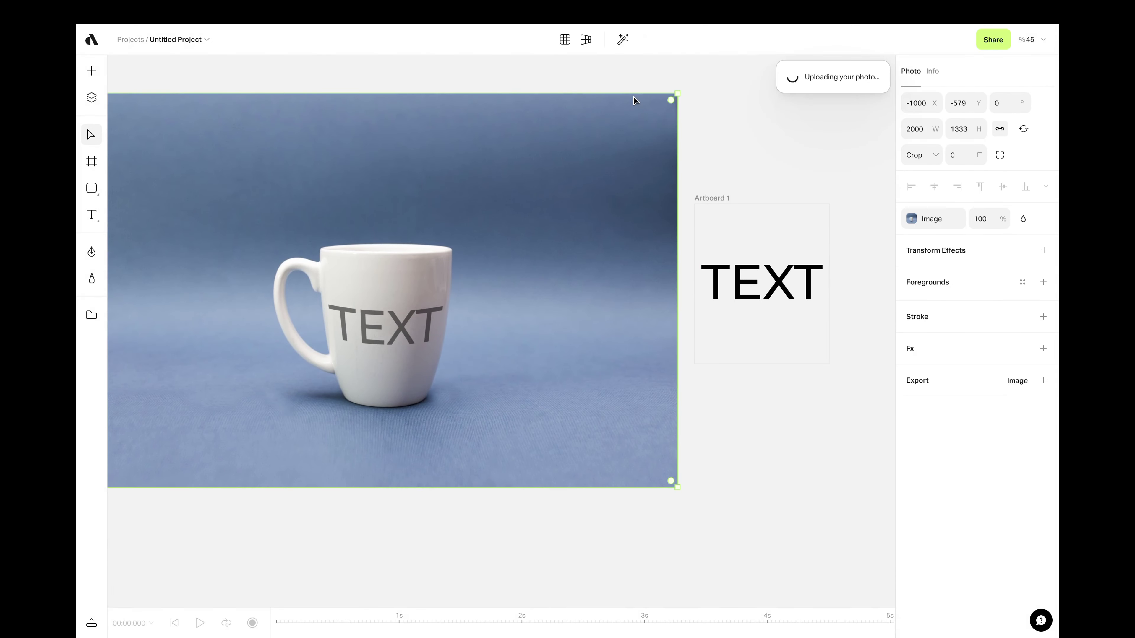
click(449, 44)
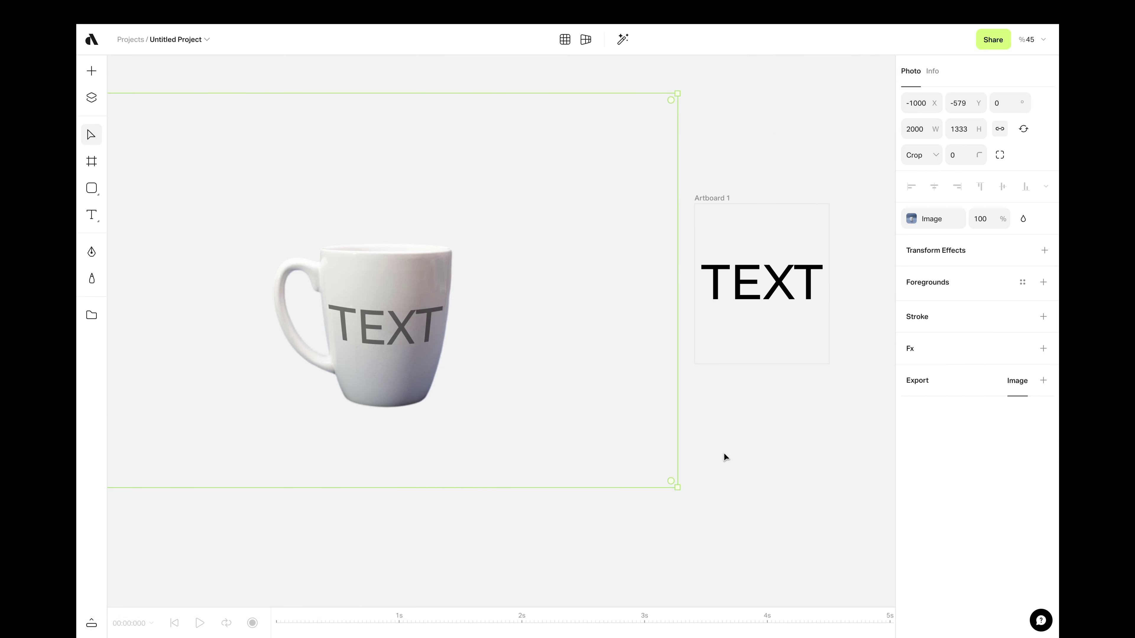
click(724, 453)
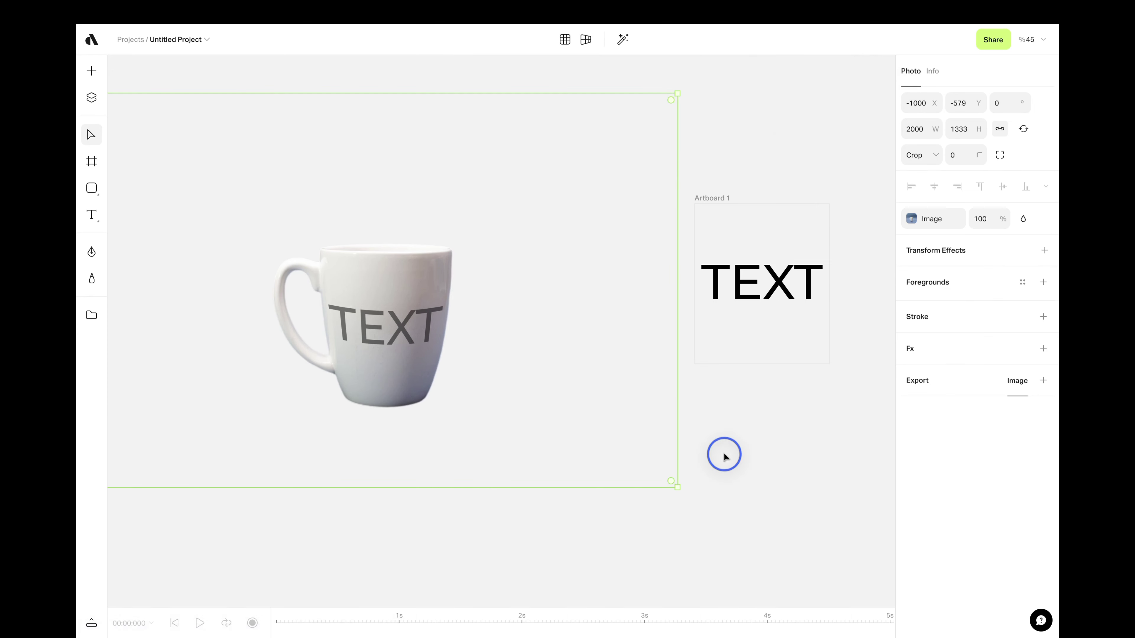